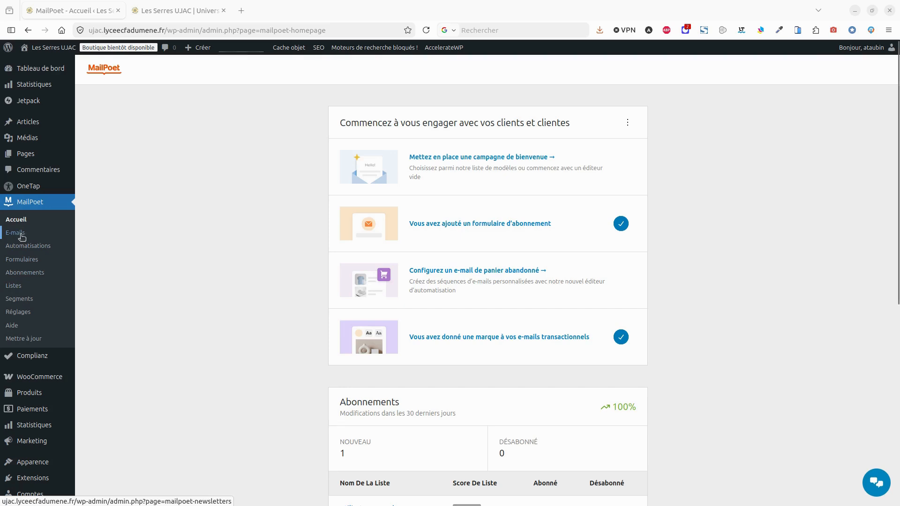
- Create a new e-mail automation in MailPoet and look through the available automation templates
click(19, 234)
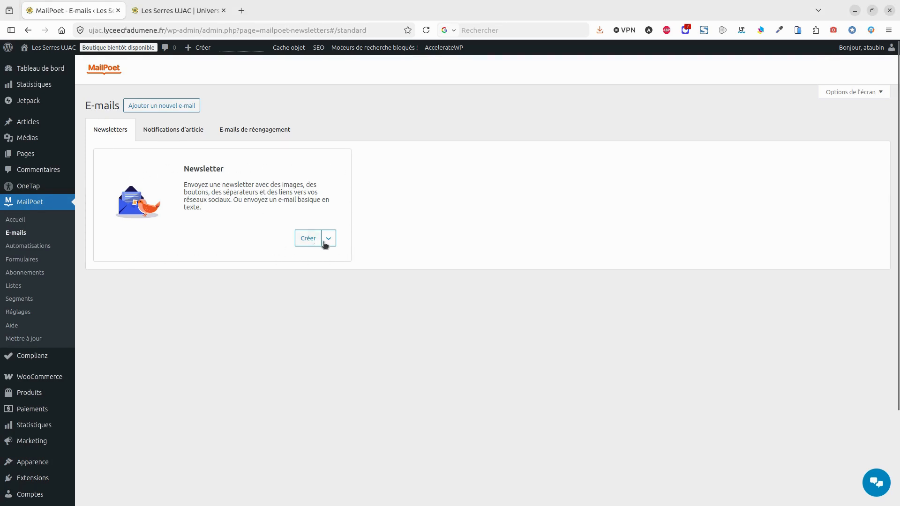
click(170, 107)
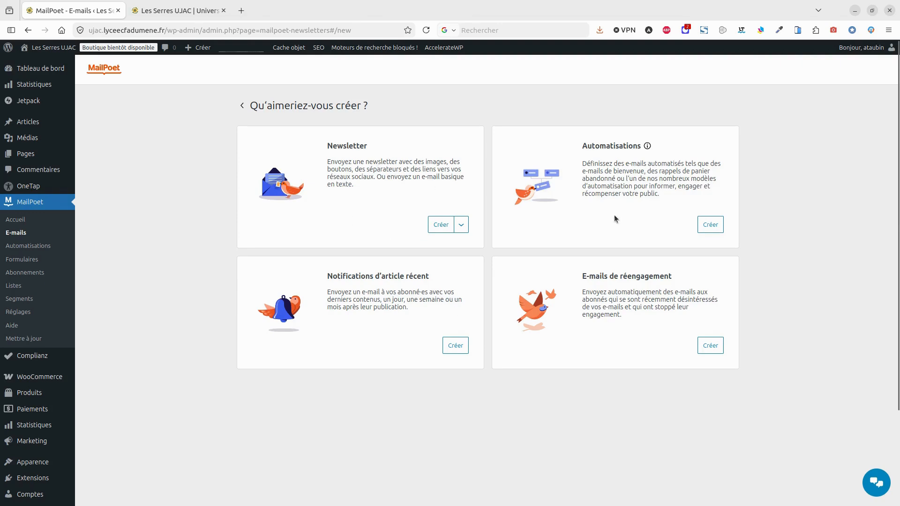
click(710, 225)
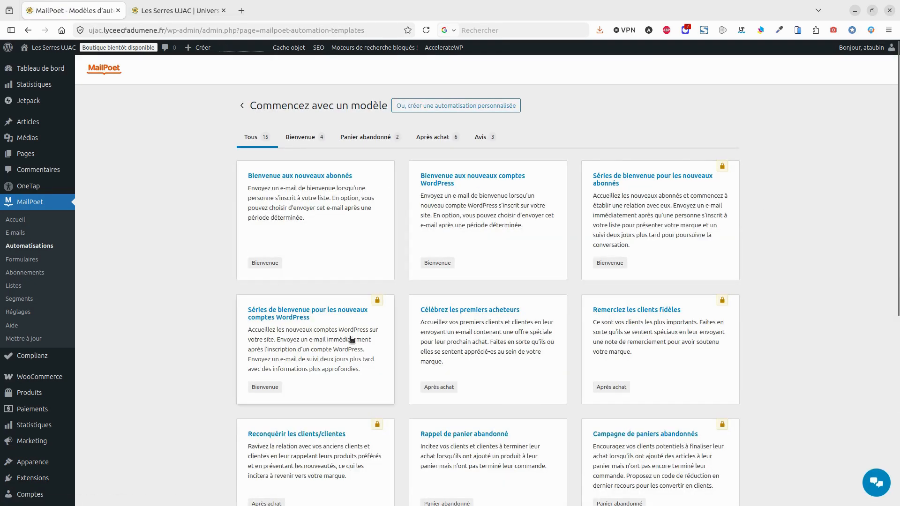
scroll(574, 439, down, 5)
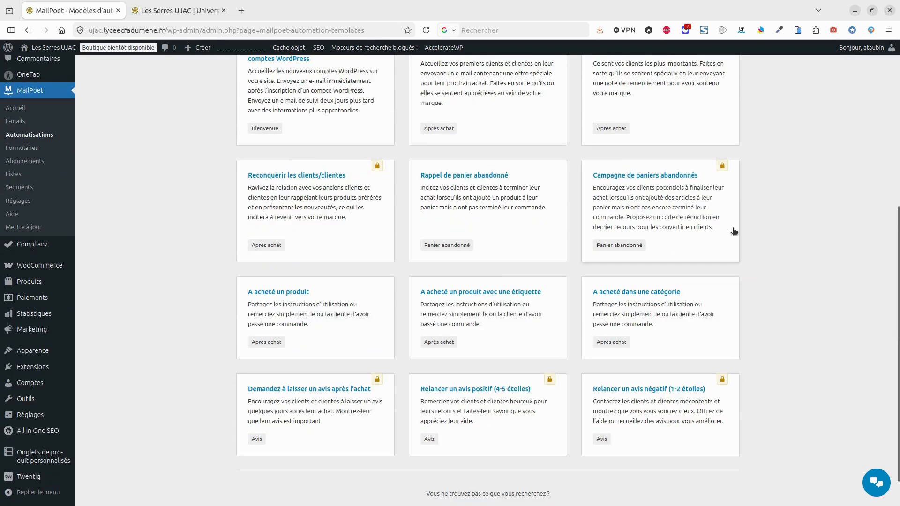
scroll(496, 268, up, 4)
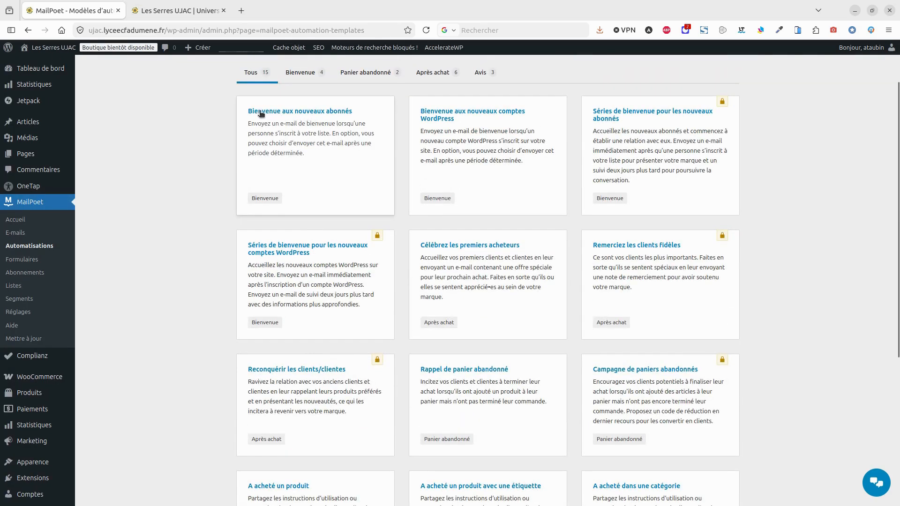
- Preview the welcome templates and start building an automation from "Bienvenue aux nouveaux abonnés"
click(319, 115)
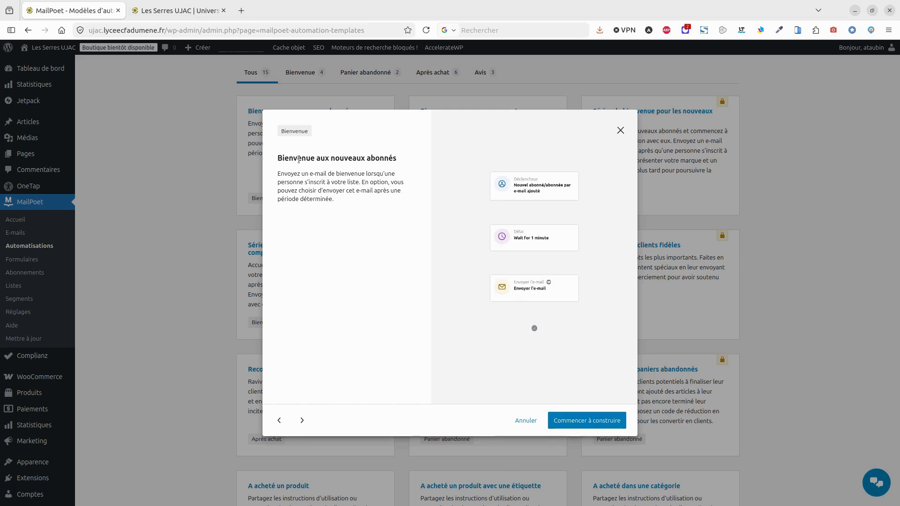
click(302, 421)
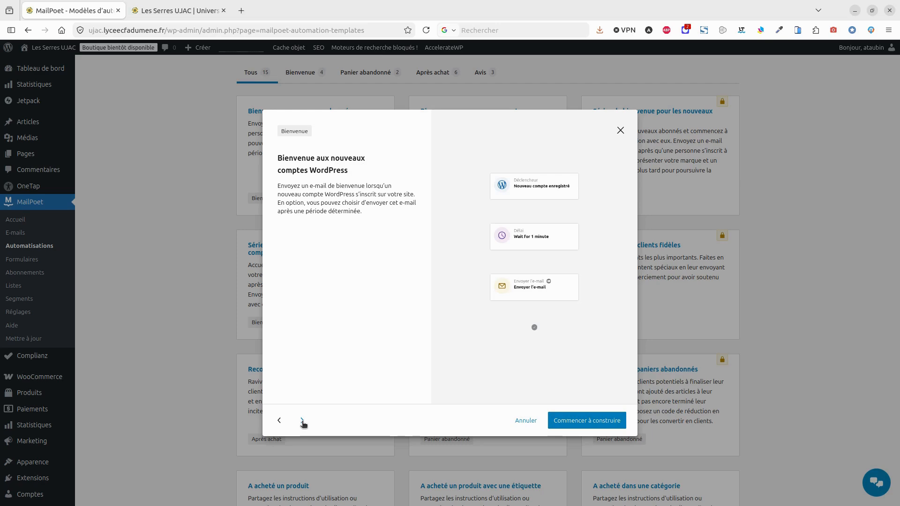
click(302, 421)
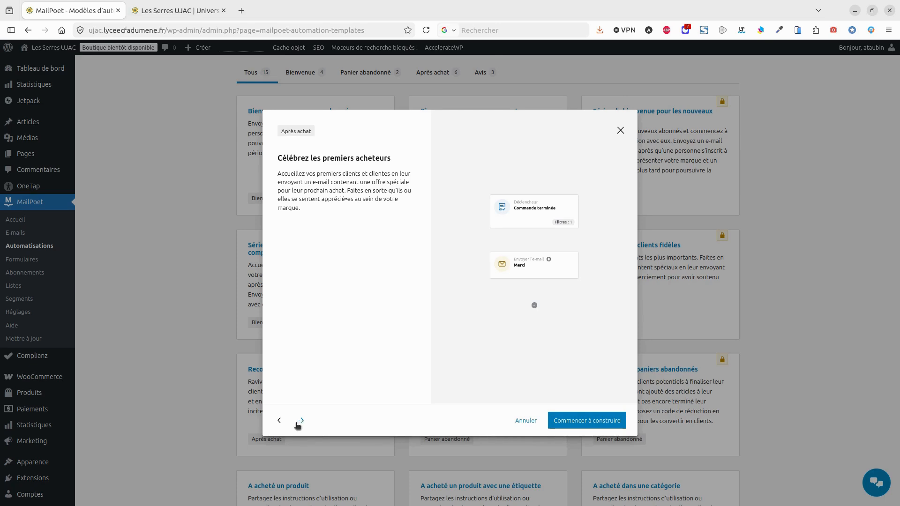
click(280, 421)
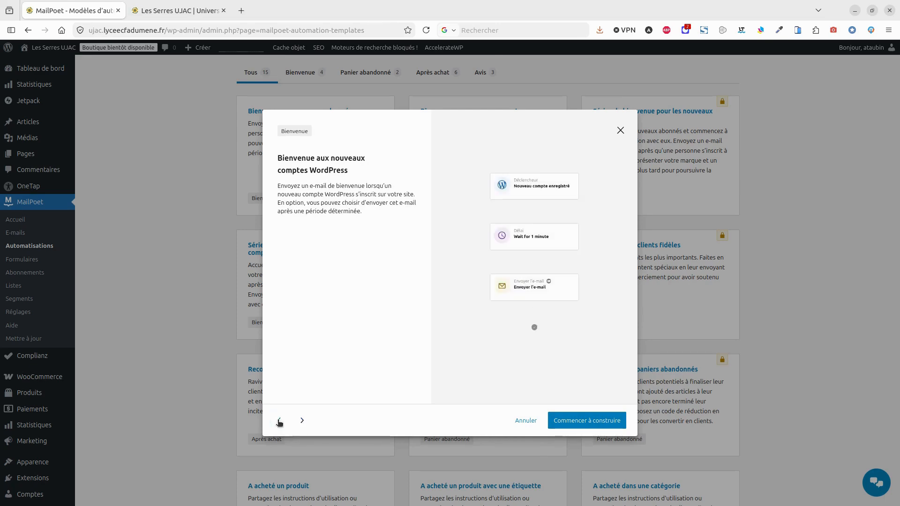
click(280, 421)
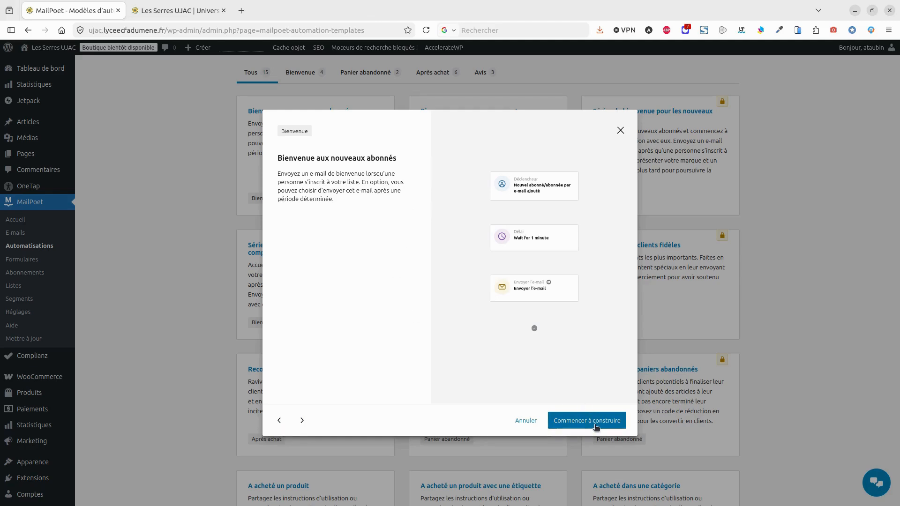
click(596, 421)
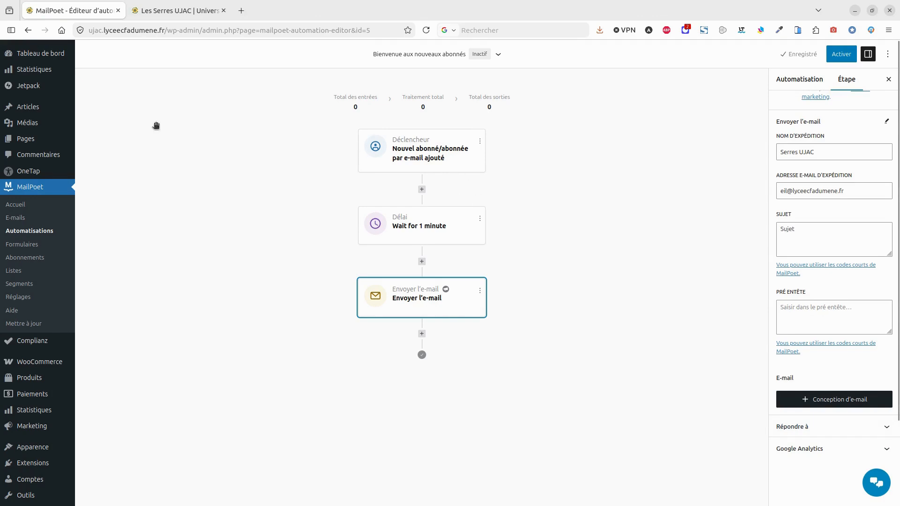
- Restrict the new-subscriber trigger to people who sign up to "Liste Amaryllis 20%"
click(387, 153)
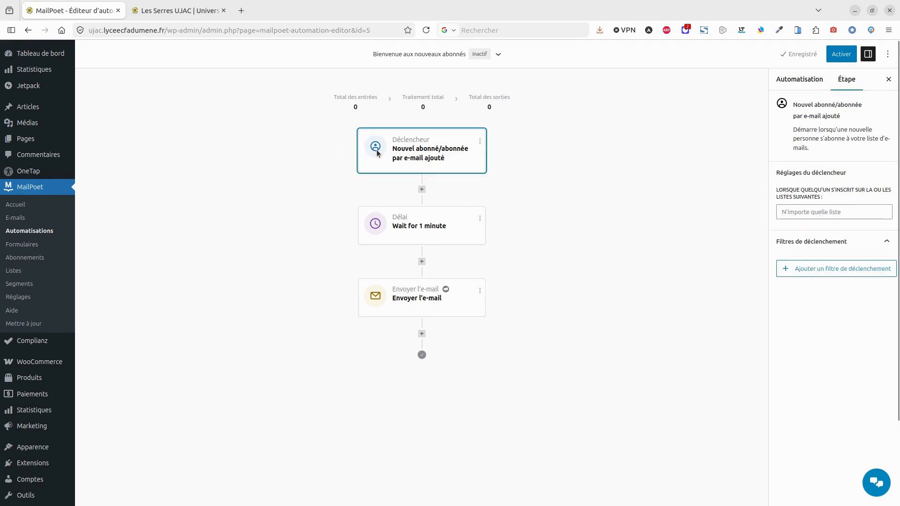
click(792, 214)
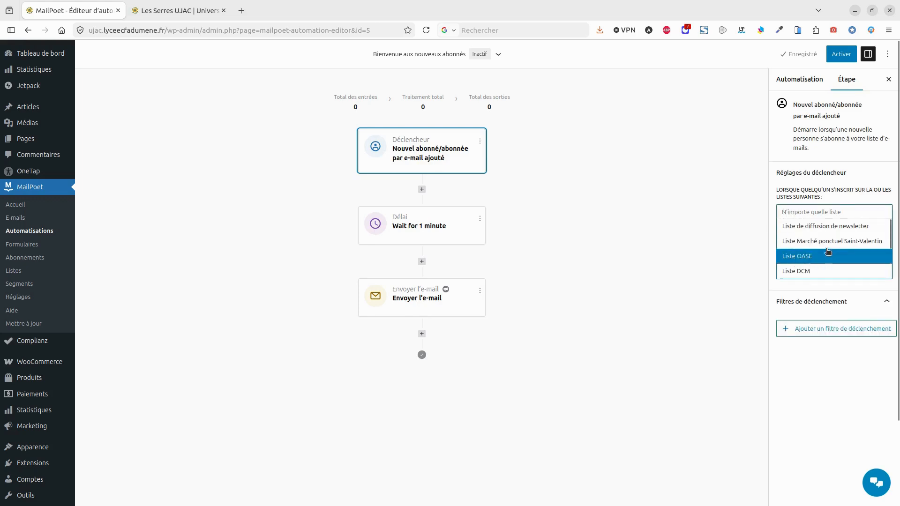
scroll(825, 243, down, 3)
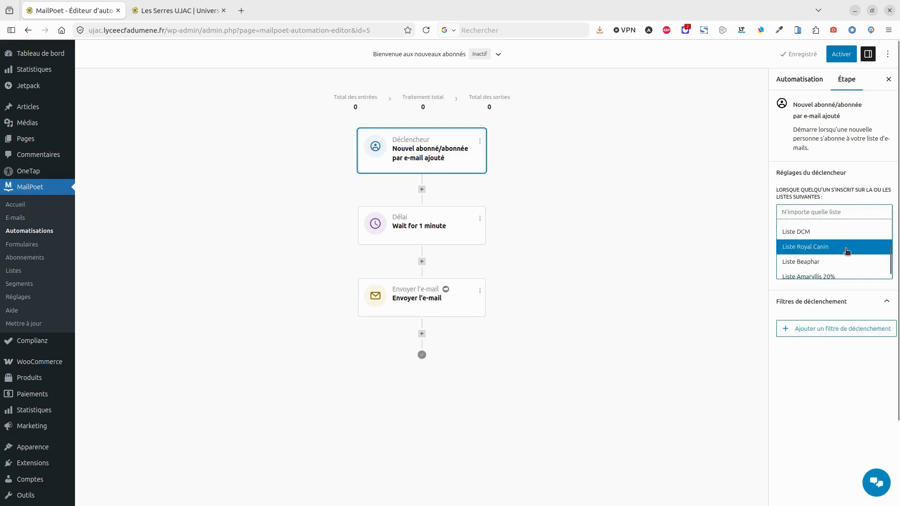
click(833, 271)
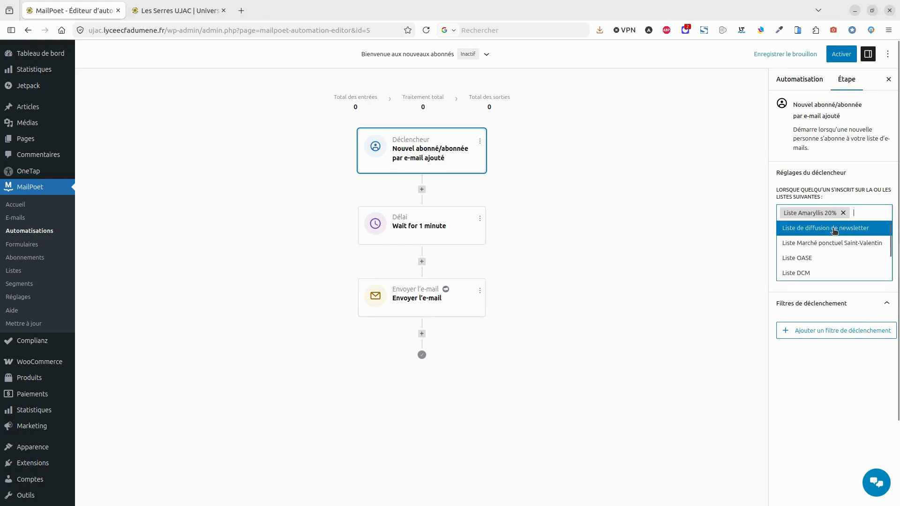
click(773, 293)
- Check the delay and e-mail step settings and try to insert an If / Else action after the trigger
click(424, 229)
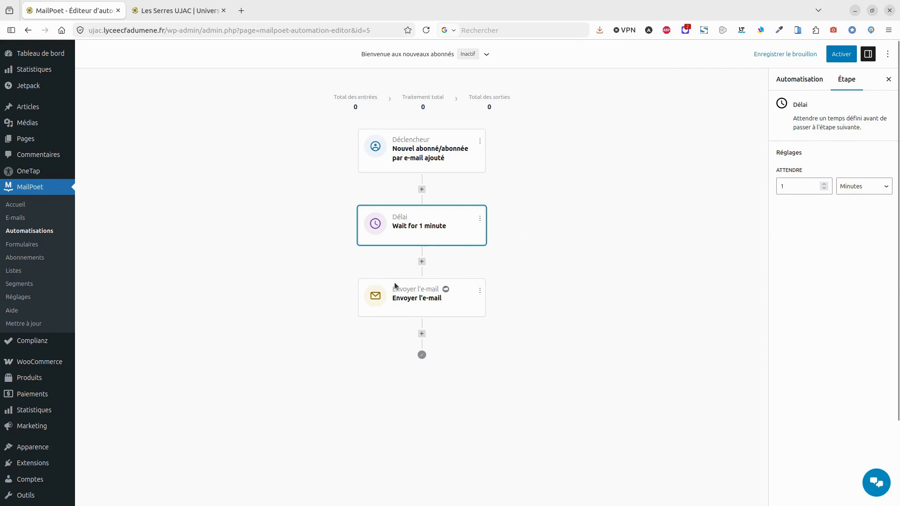
click(424, 295)
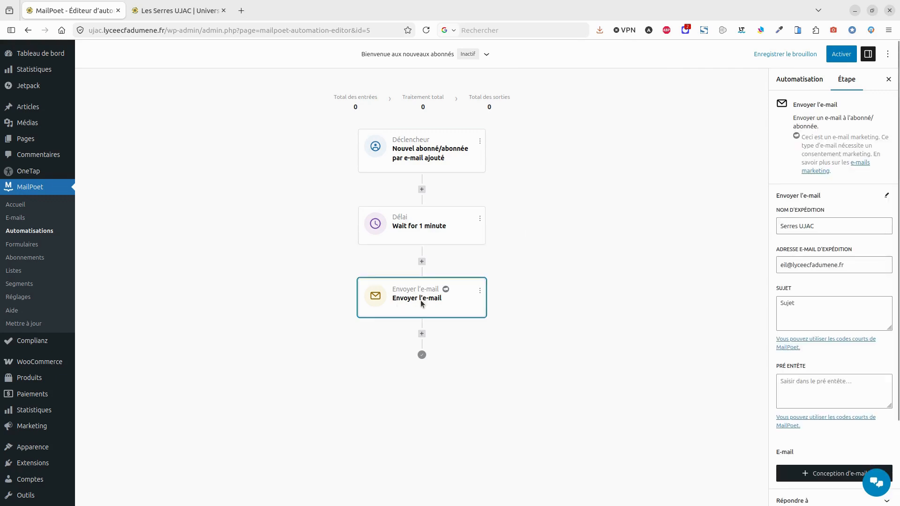
click(422, 189)
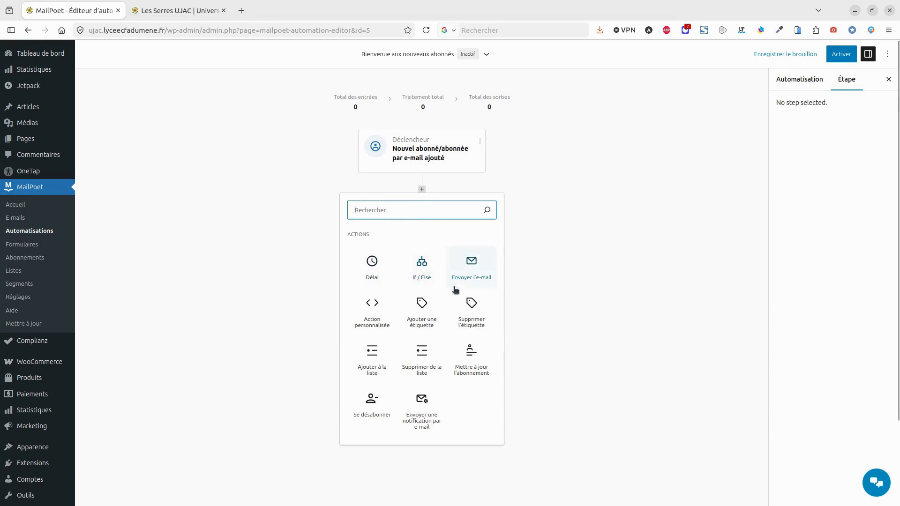
click(424, 265)
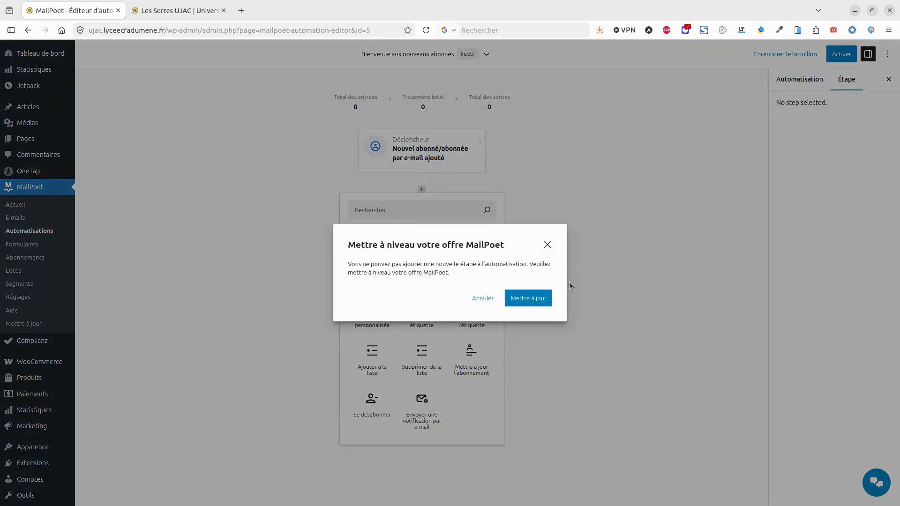
click(547, 244)
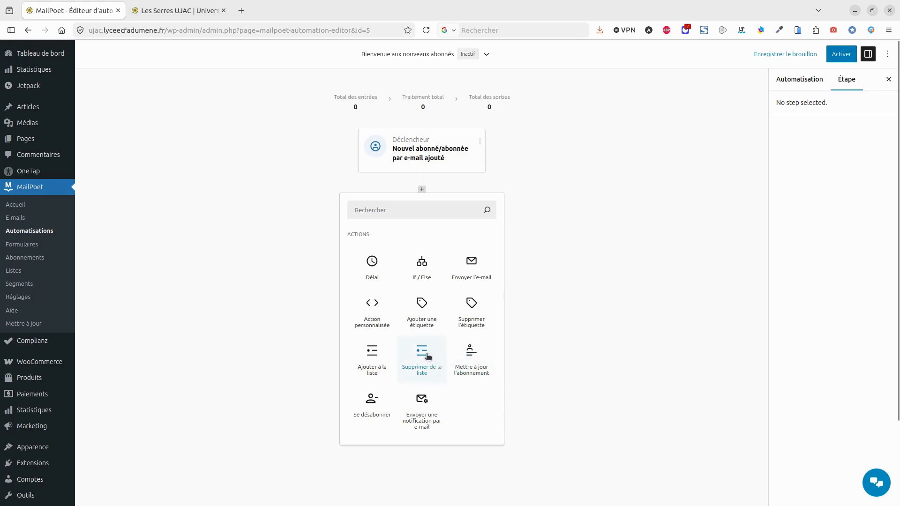
click(509, 189)
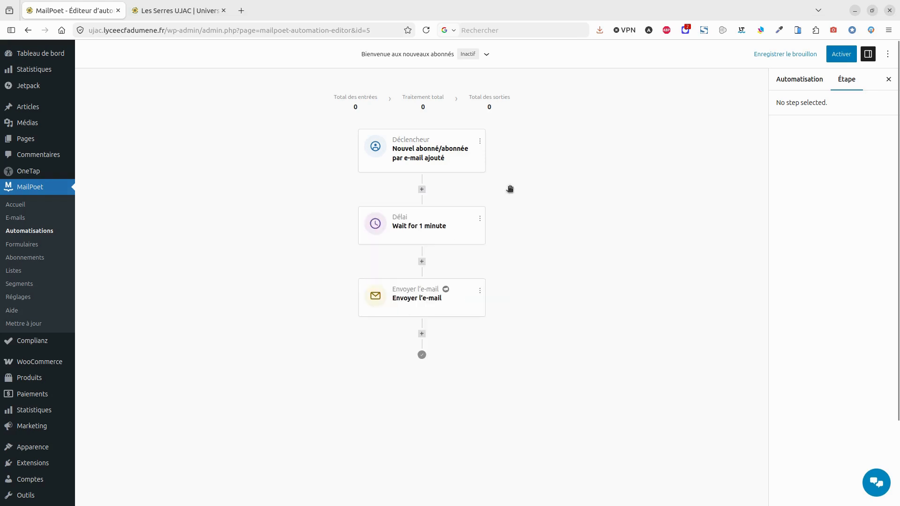
- Set the subject of the automation's e-mail step to "Votre bon de 20 % sur les Amaryllis"
click(413, 293)
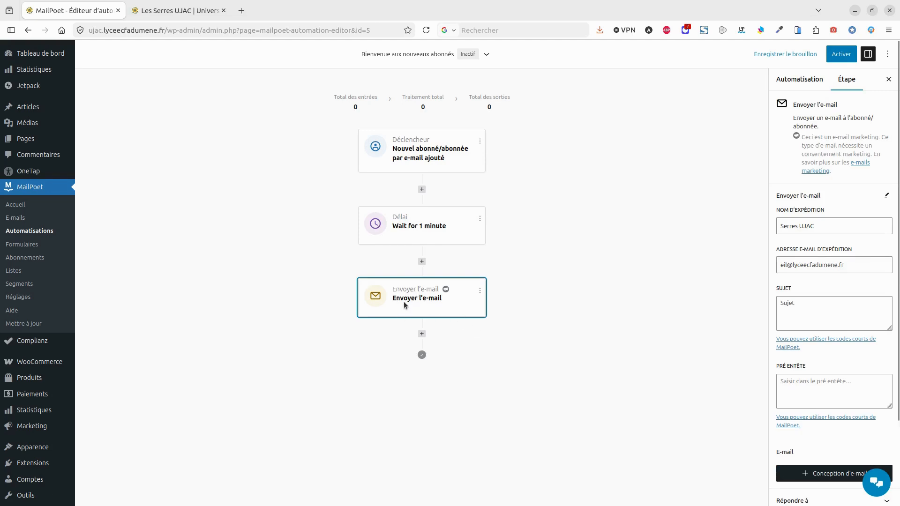
scroll(854, 376, down, 2)
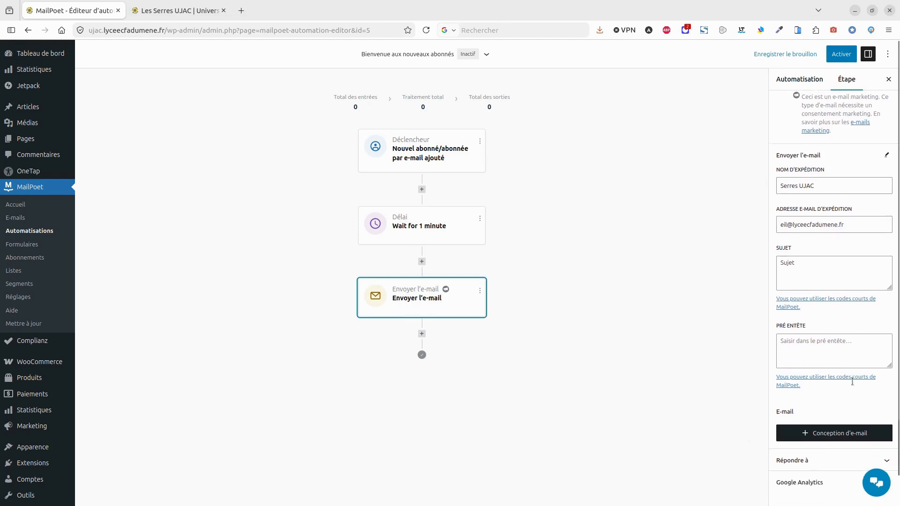
scroll(853, 385, up, 2)
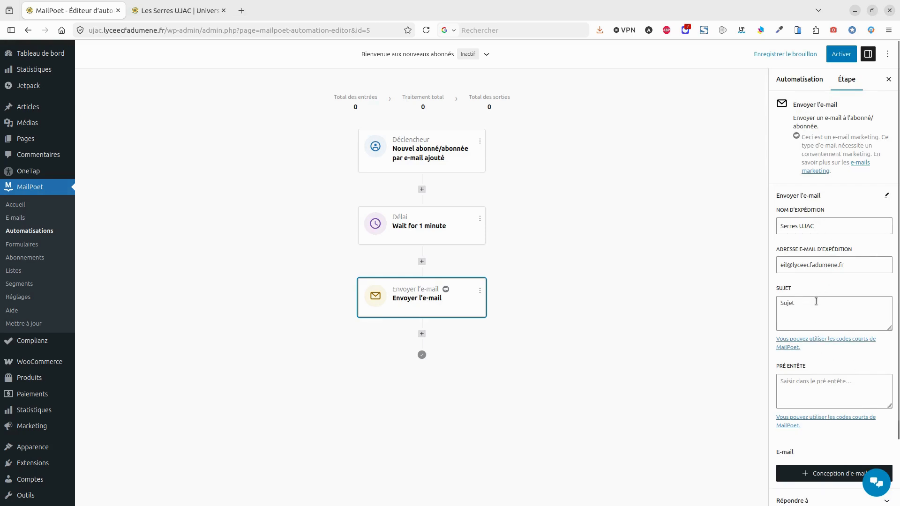
click(818, 302)
drag(818, 304, 764, 297)
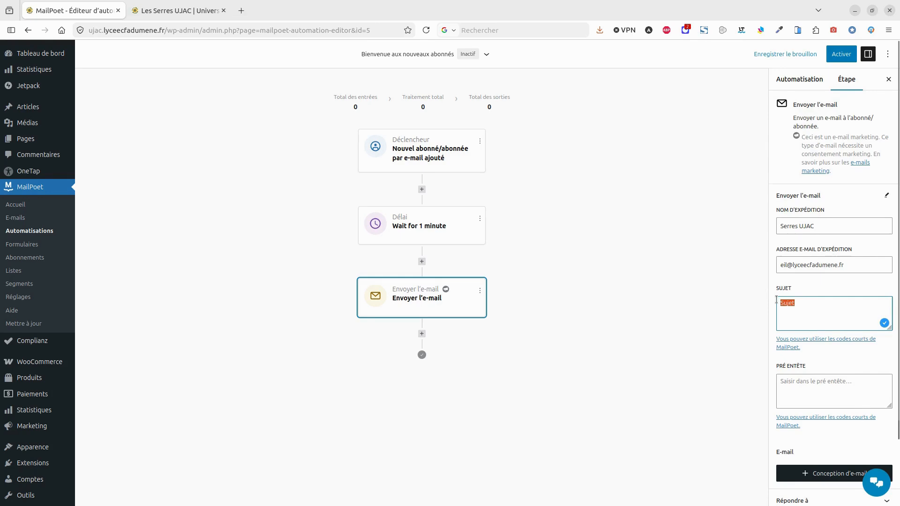
text(Votre bon)
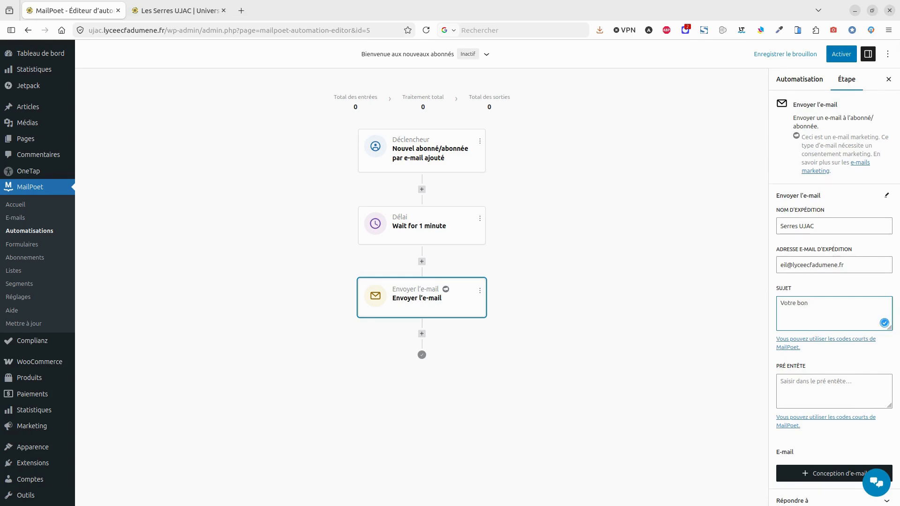
text( de 20 % sur les Amaryllis)
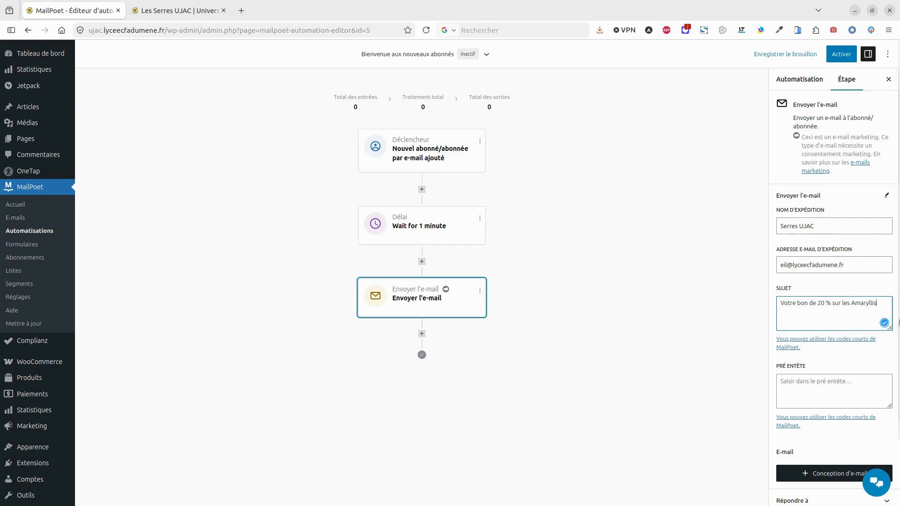
- Begin designing the automation's e-mail with the "Simple texte" newsletter template
scroll(797, 368, down, 2)
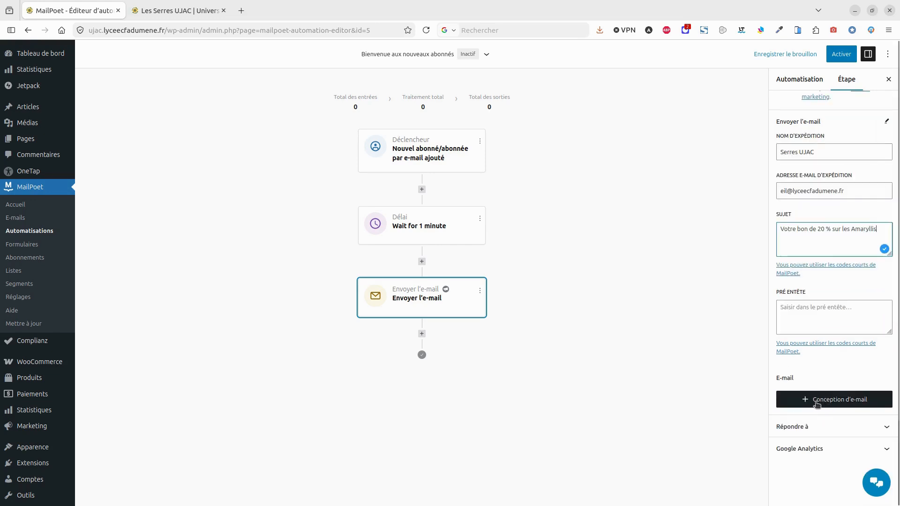
click(841, 401)
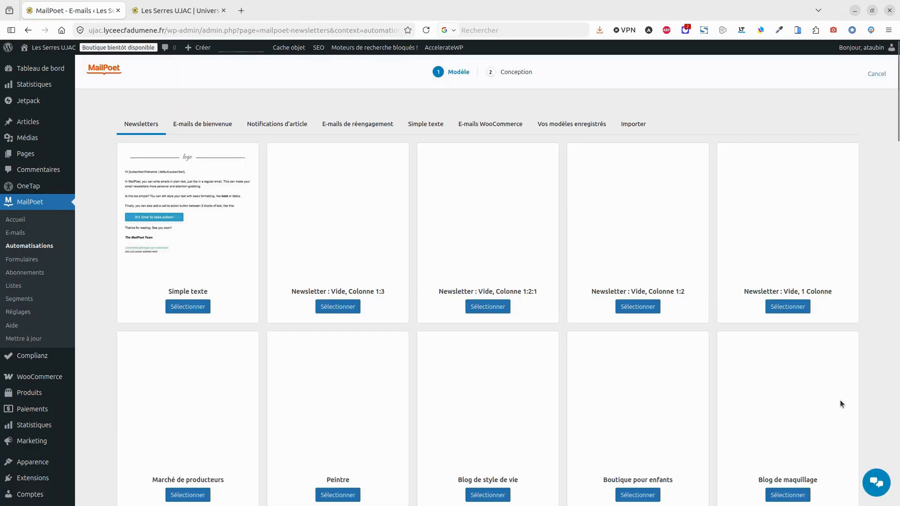
mouse_move(192, 203)
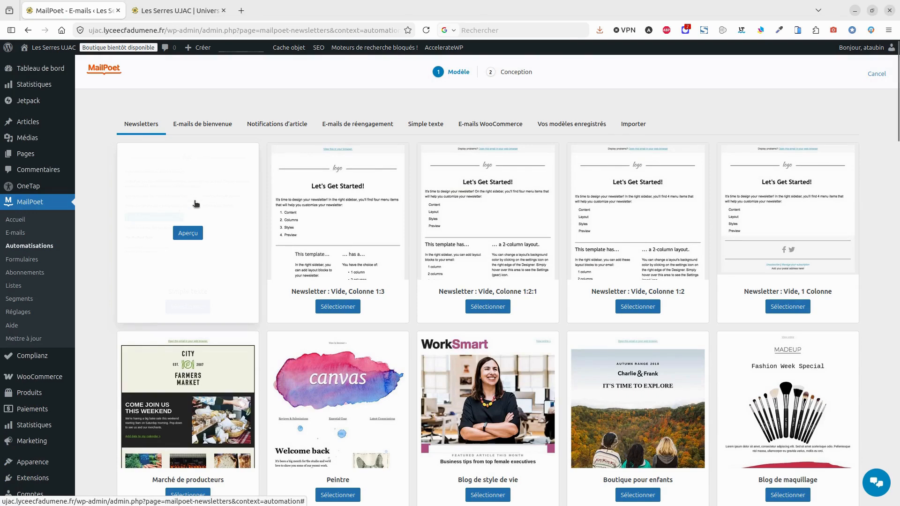
click(190, 304)
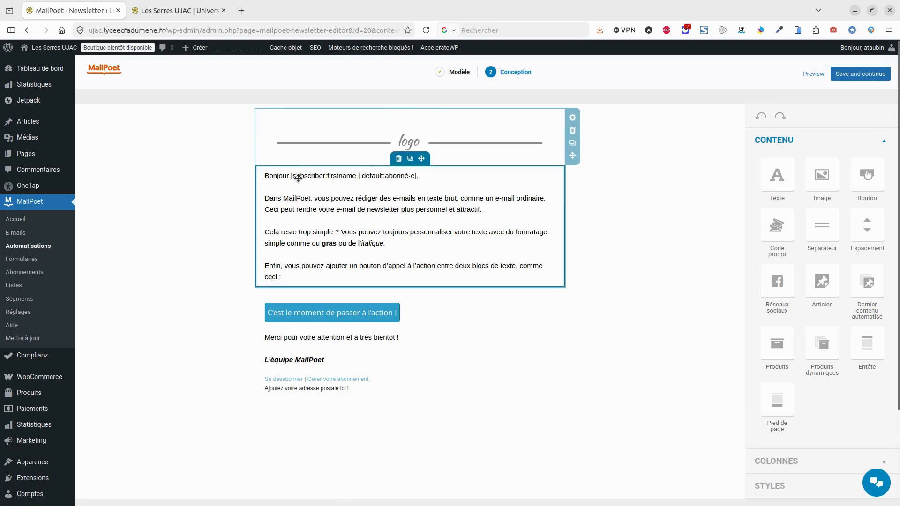
- Replace the placeholder logo image with the Les Serres UJAC Merdrignac logo from the media library and shrink it to about 233 px wide
click(348, 176)
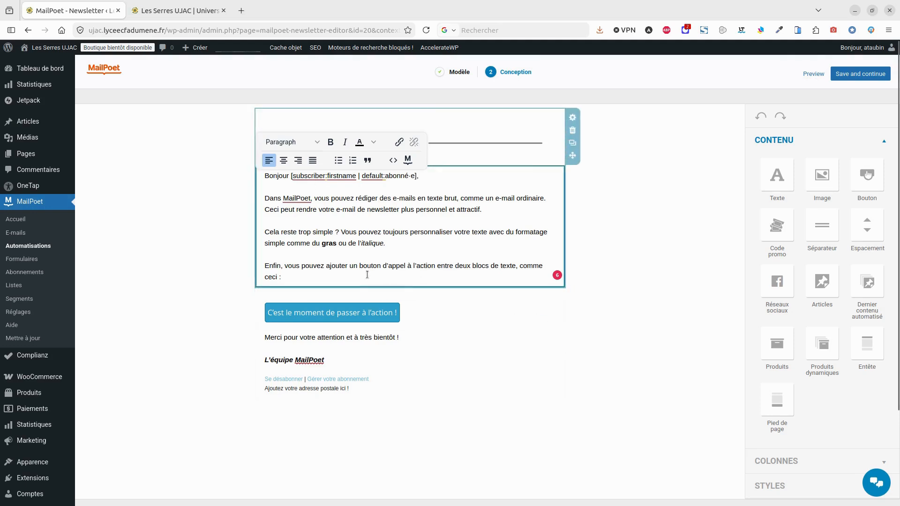
click(463, 131)
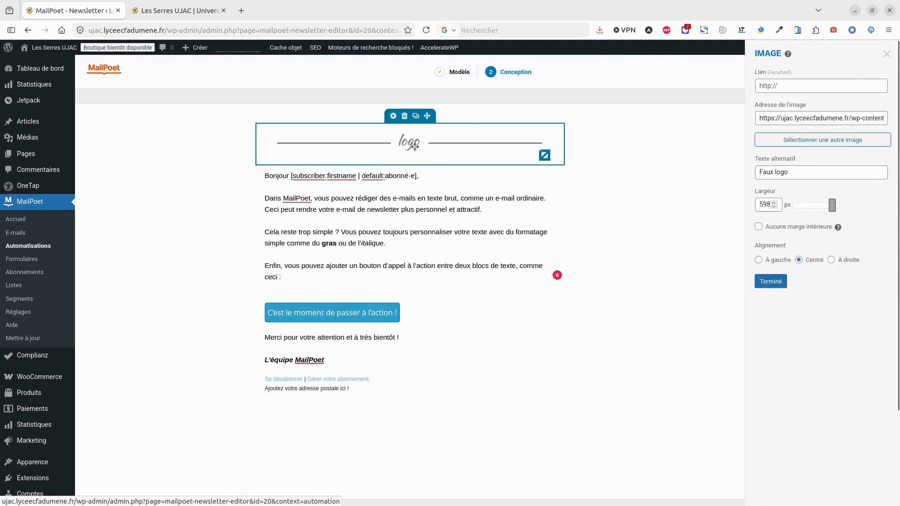
click(823, 139)
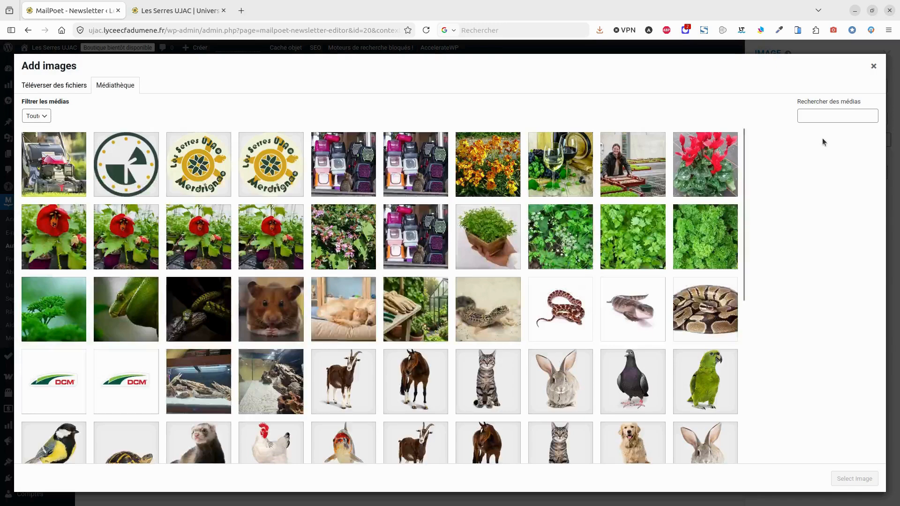
click(198, 162)
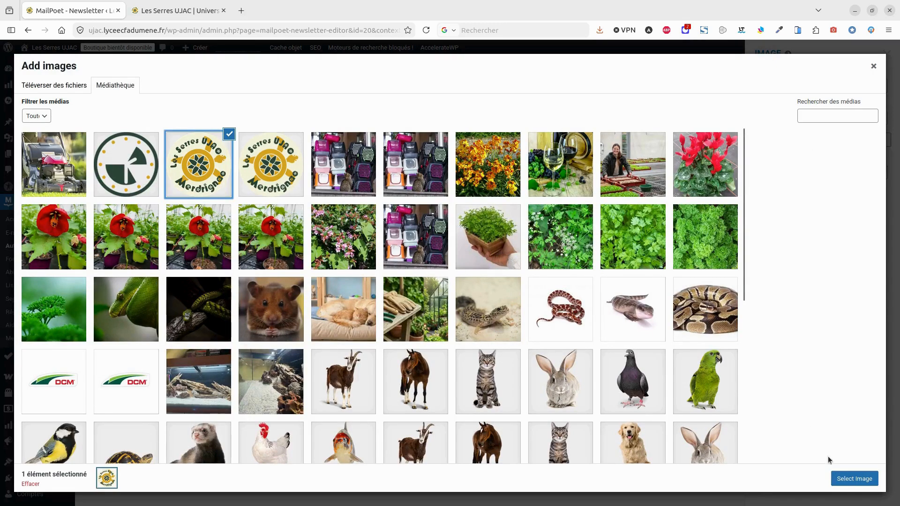
click(854, 478)
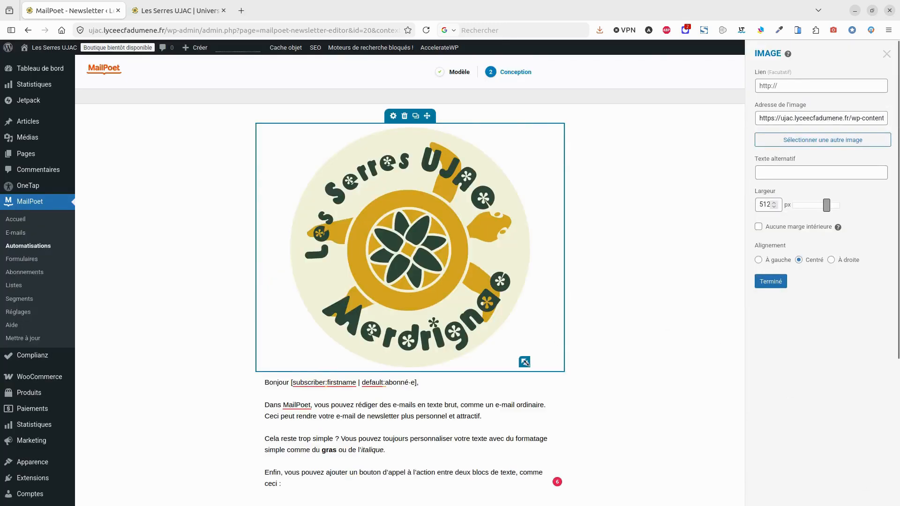
drag(516, 347, 464, 229)
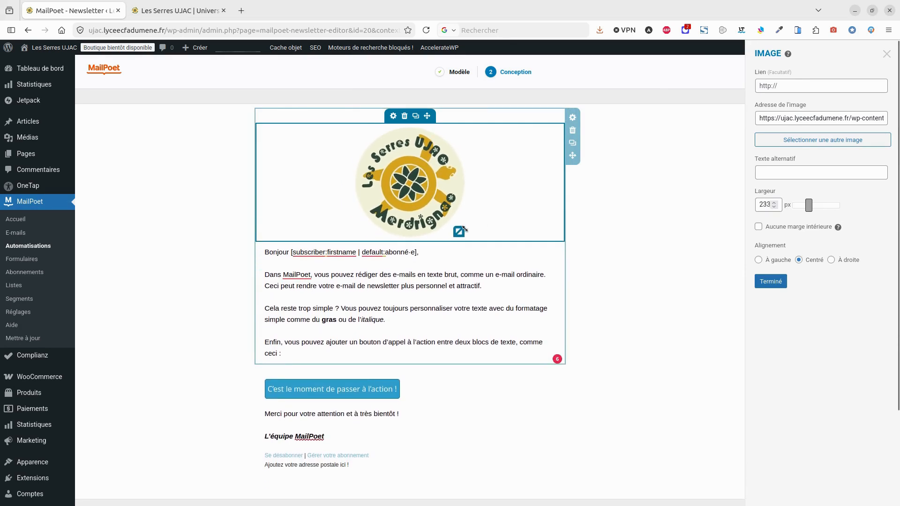
click(594, 226)
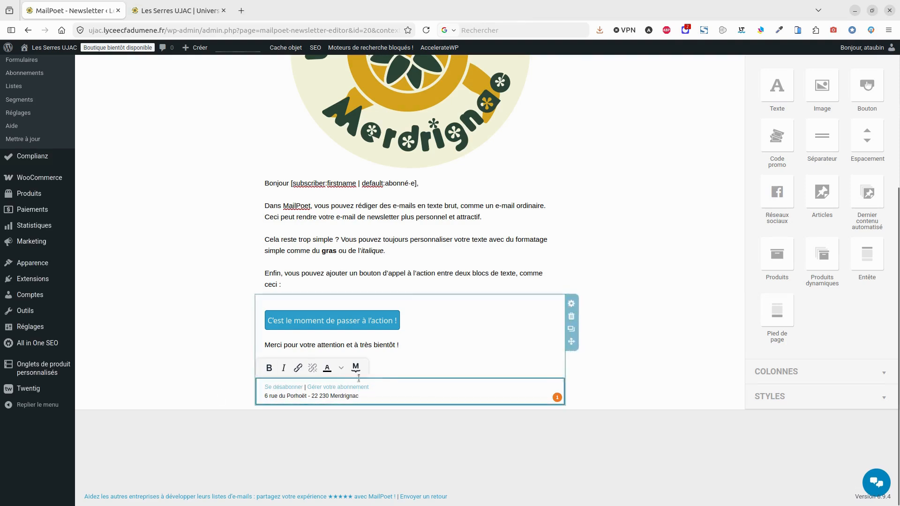
- Change the team name in the e-mail's signature so it reads "L'équipe Des Serres UJAC"
click(610, 351)
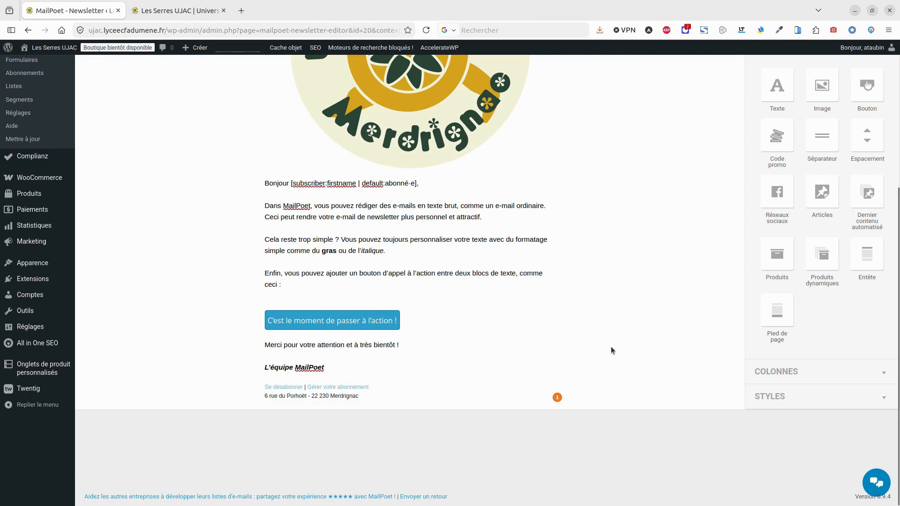
double_click(309, 367)
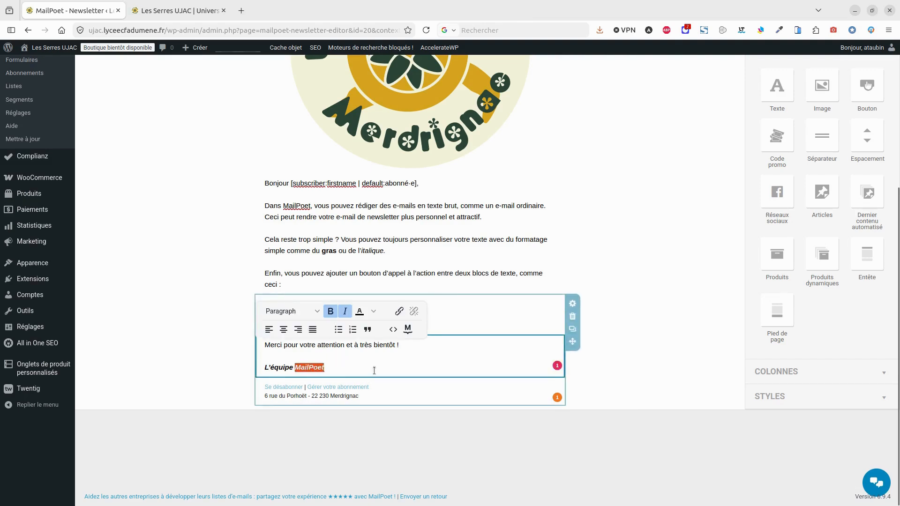
text(Des Se)
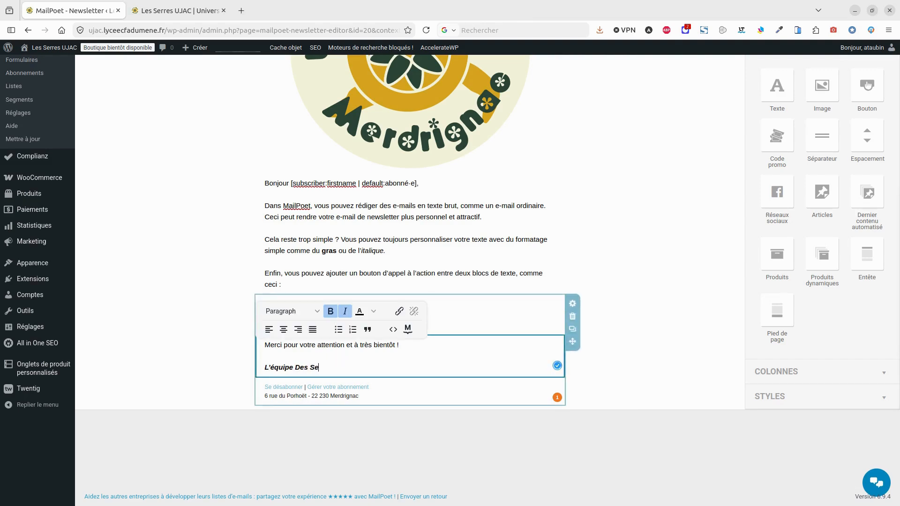
text(rres UJAC)
click(648, 271)
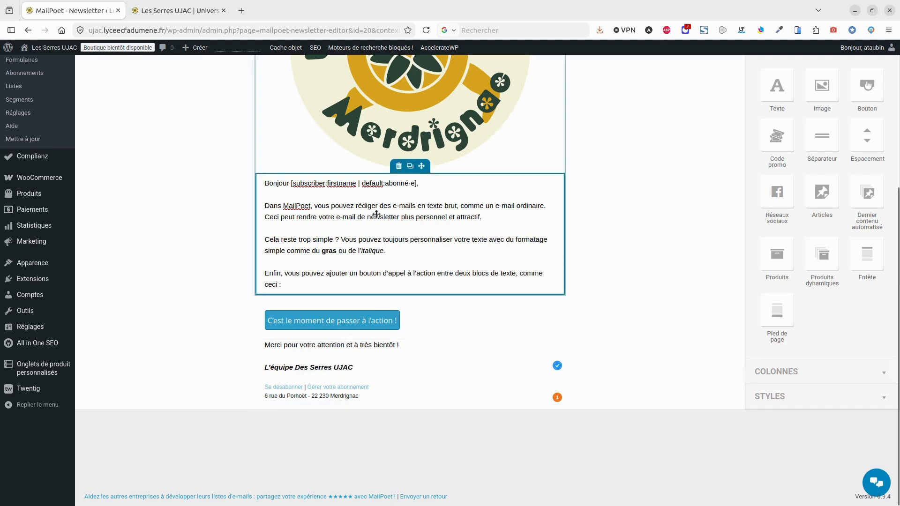
- Replace the first paragraph after the greeting with a thank-you text beginning "Nous tenions à vous remercier sincèrement pour votre participation à notre opération marketing"
click(405, 226)
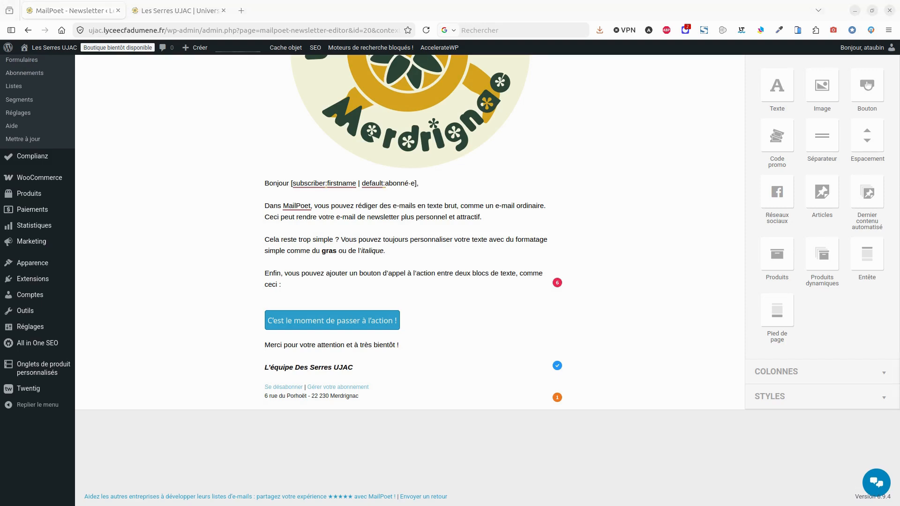
click(266, 205)
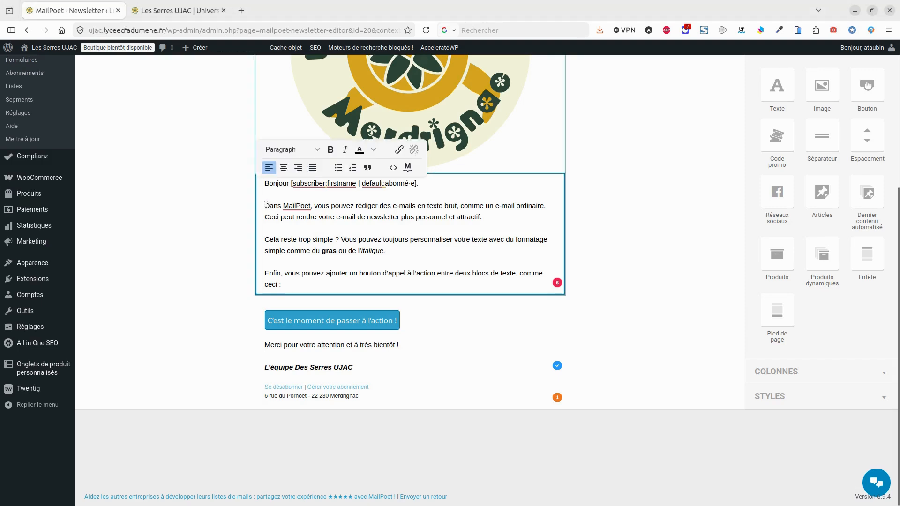
drag(266, 206, 502, 222)
text(Nous tenions à vous remercier sincèrement pour votre participation à notre opération marketing "20% sur les amaryllis". Nous sommes ravis que vous puissiez profiter de cette offre et espérons que vous serez satisfait de votre achat.)
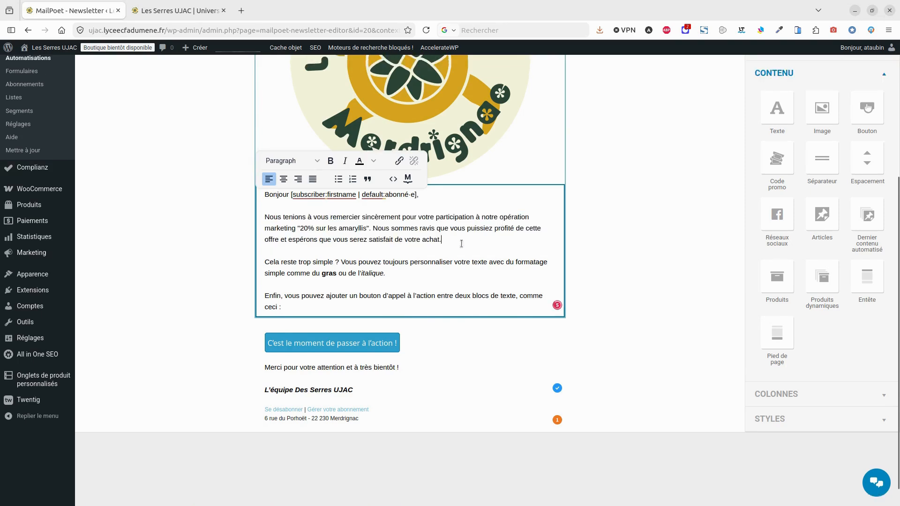
- Make "20% sur les amaryllis" bold in the thank-you paragraph and correct "profité" to "profiter"
drag(368, 229, 305, 224)
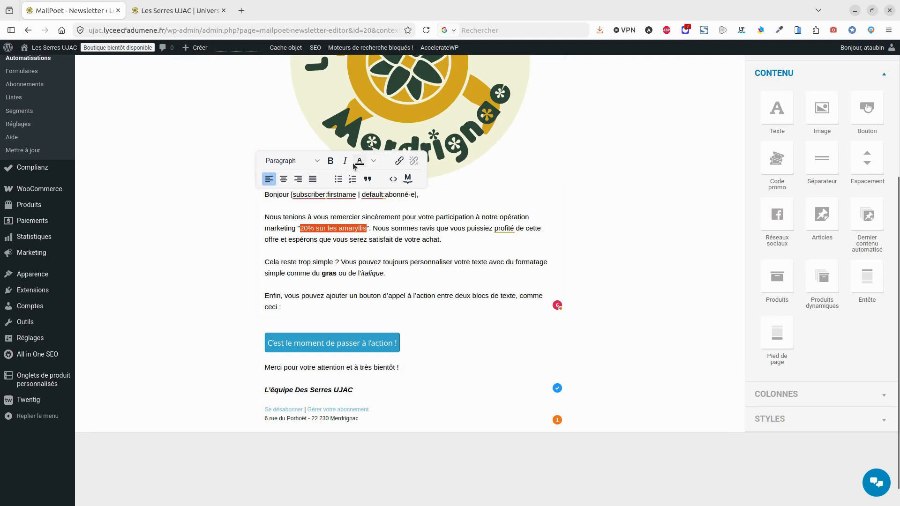
click(331, 161)
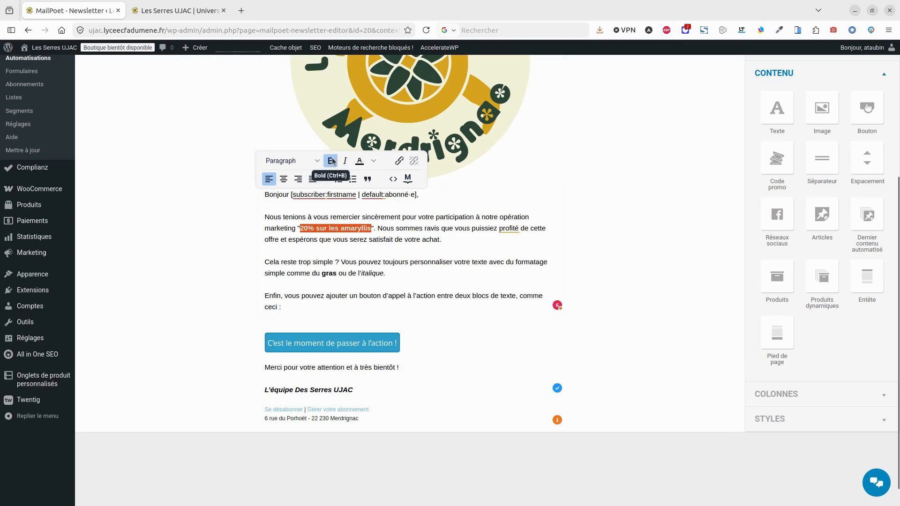
click(509, 230)
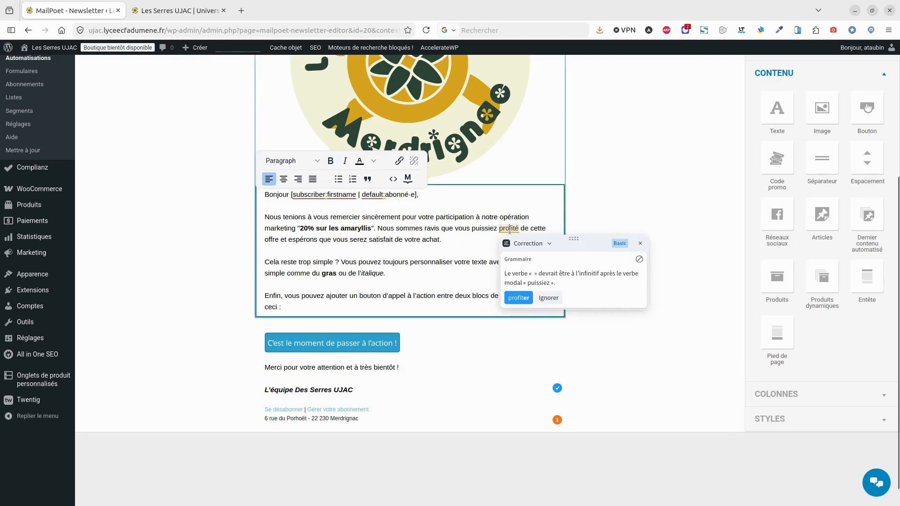
click(523, 300)
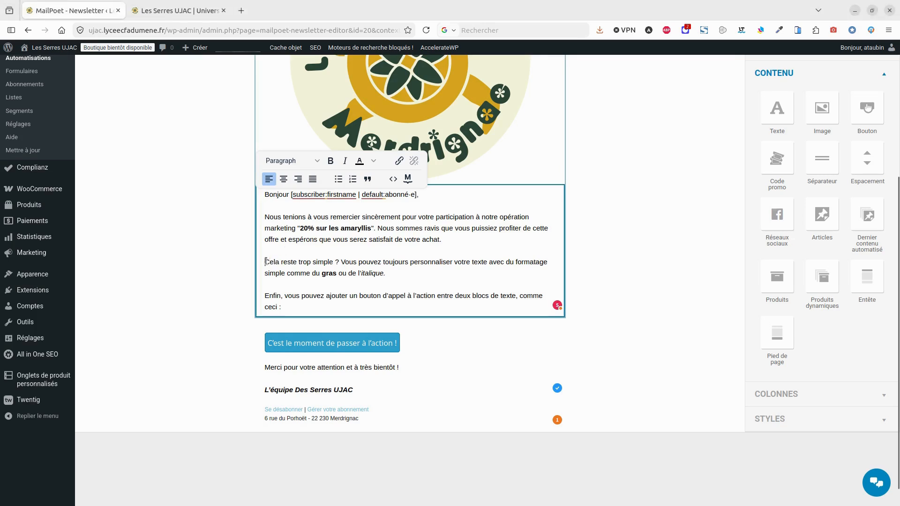
- Replace the second paragraph with the 20 % coupon offer valid until 28 février 2023 and make the code 20AMA-HIPP bold
drag(265, 261, 390, 273)
key(ctrl+v)
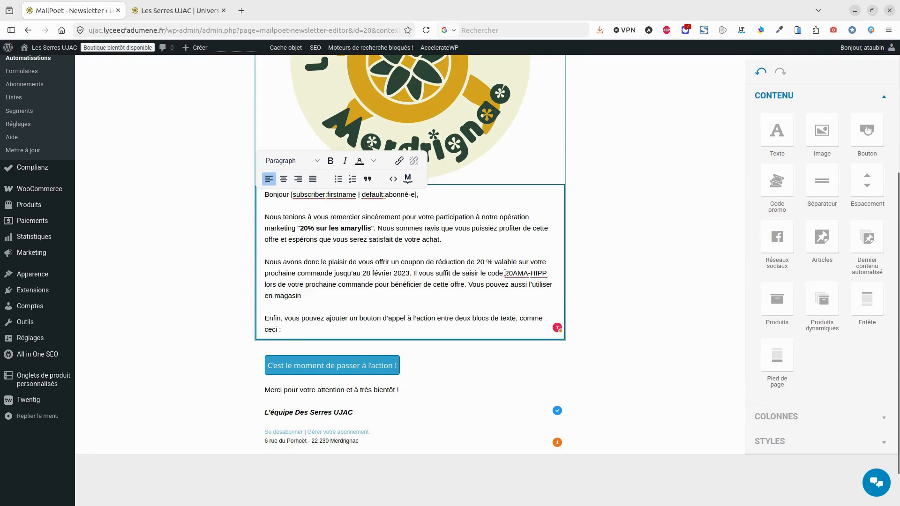
mouse_move(505, 273)
mouse_down()
mouse_move(547, 274)
mouse_move(504, 272)
mouse_up()
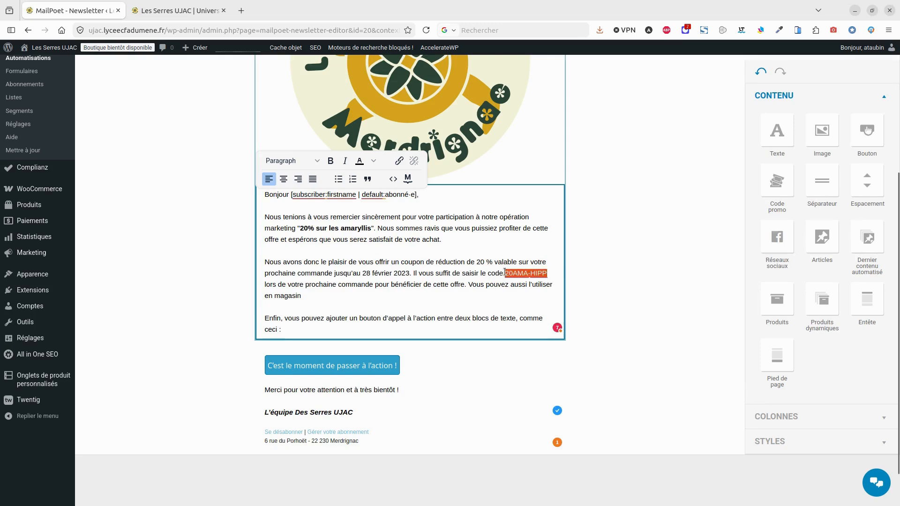
click(330, 162)
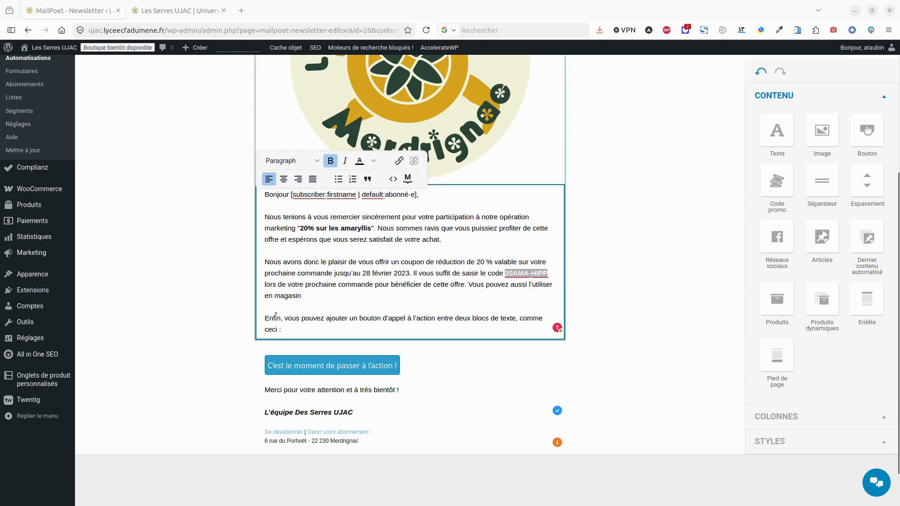
- Replace the last paragraph with "Nous espérons que vous continuerez à nous faire confiance pour vos achats de fleurs et nous réjouissons de vous revoir bientôt."
drag(263, 318, 304, 338)
text(Nous espérons que vous continuerez à nous faire confiance pour vos achats de fleurs et nous réjouissons de vous revoir bientôt.)
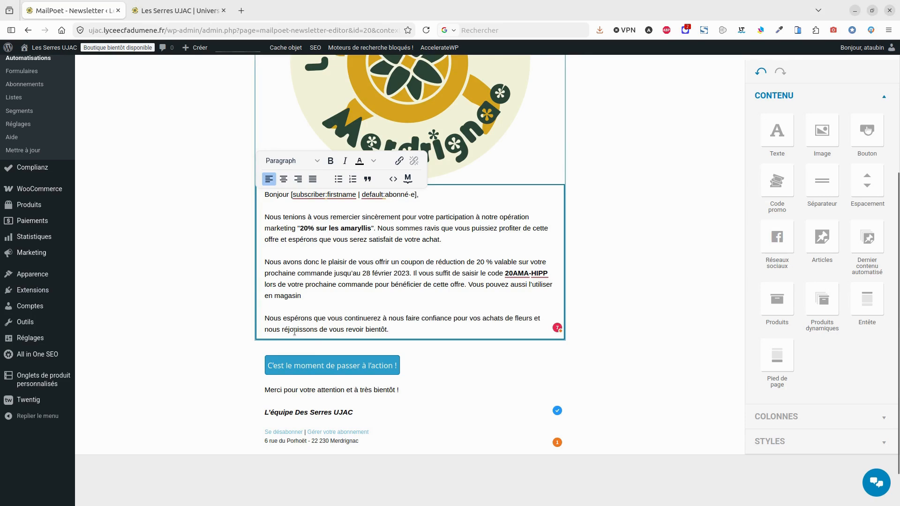
- Open the call-to-action button's settings, then search the shop site for "amaryllis" and copy the Amaryllis – Hippeastrum product page address
click(351, 366)
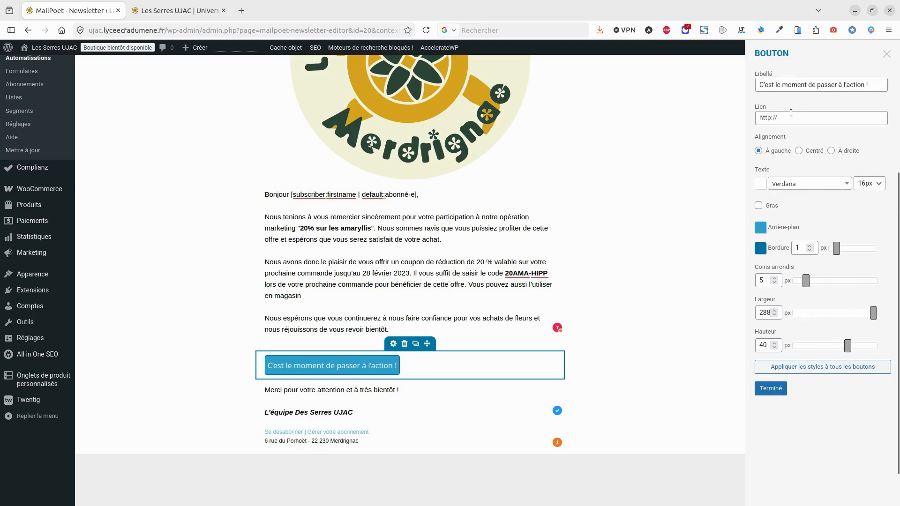
click(187, 10)
scroll(609, 220, up, 8)
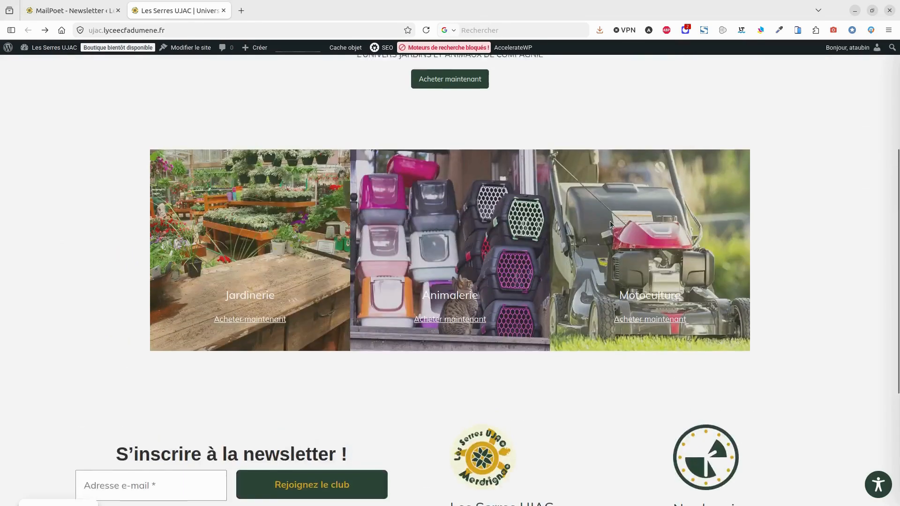
click(784, 134)
text(am)
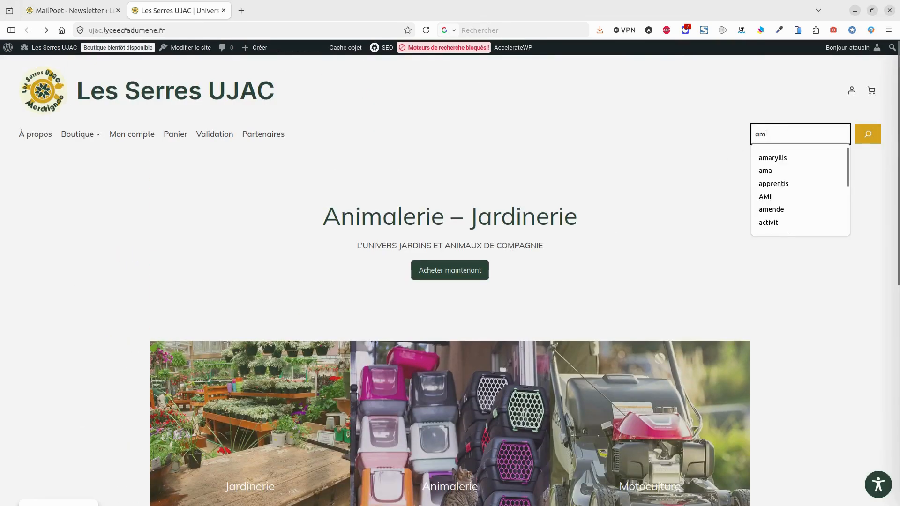
text(aryllis)
key(Return)
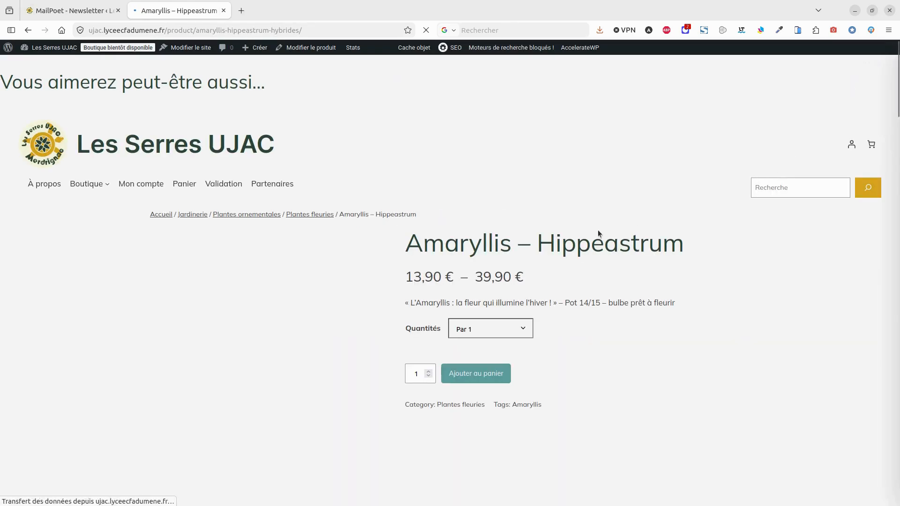
click(262, 31)
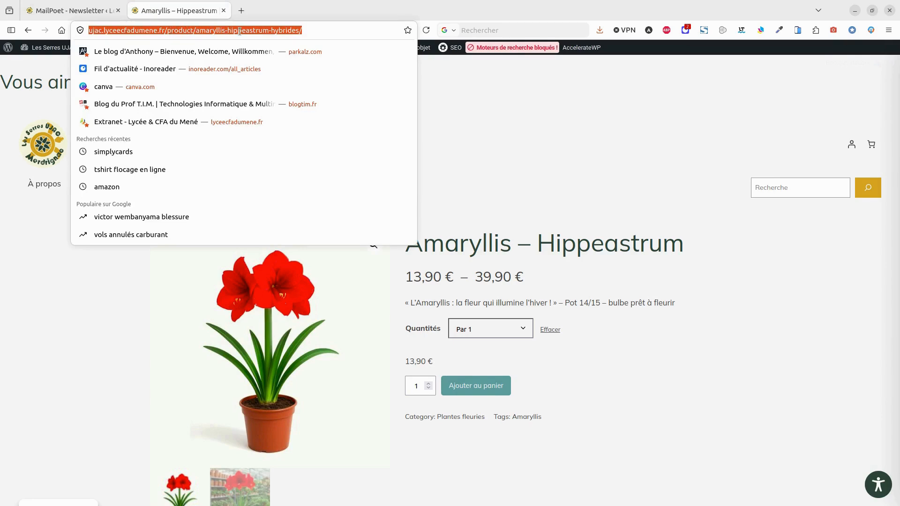
- Link the e-mail's call-to-action button to the copied amaryllis-hippeastrum-hybrides product page address
click(103, 10)
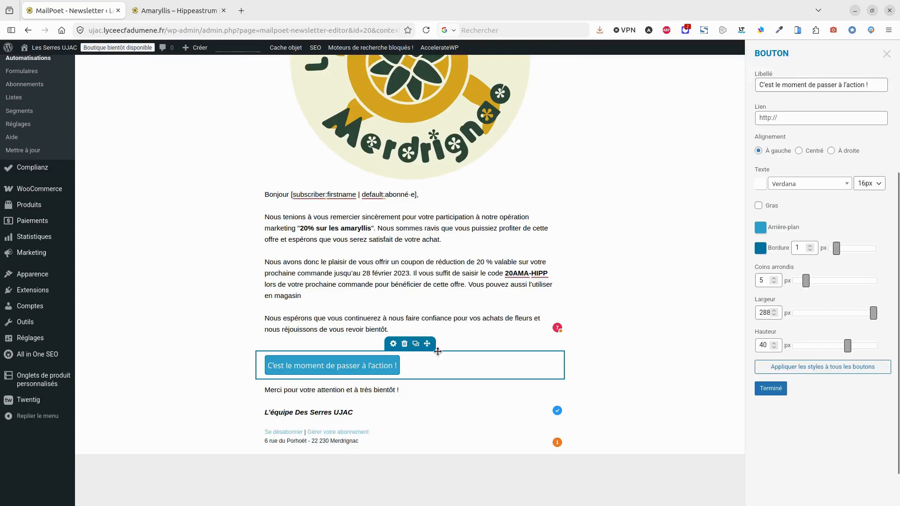
click(793, 117)
key(ctrl+v)
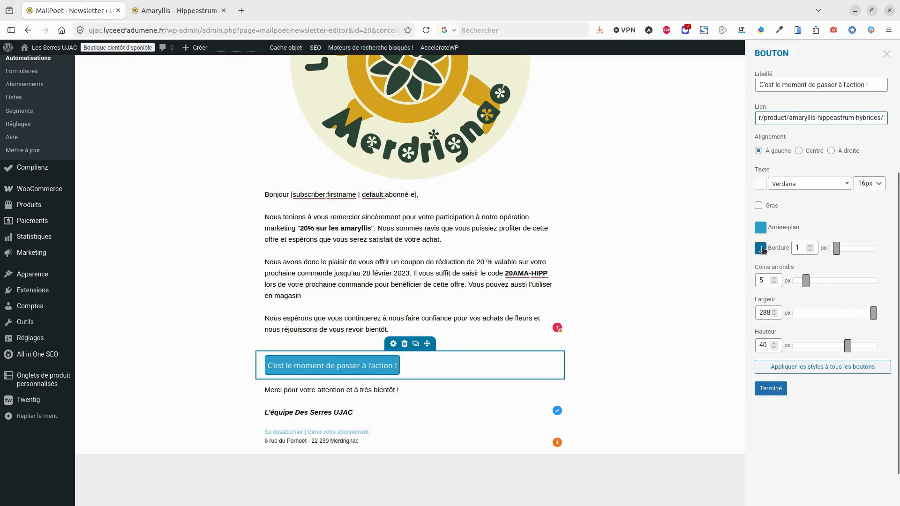
- Set the call-to-action button's border to 0 px and its background colour to #2d4739
click(808, 250)
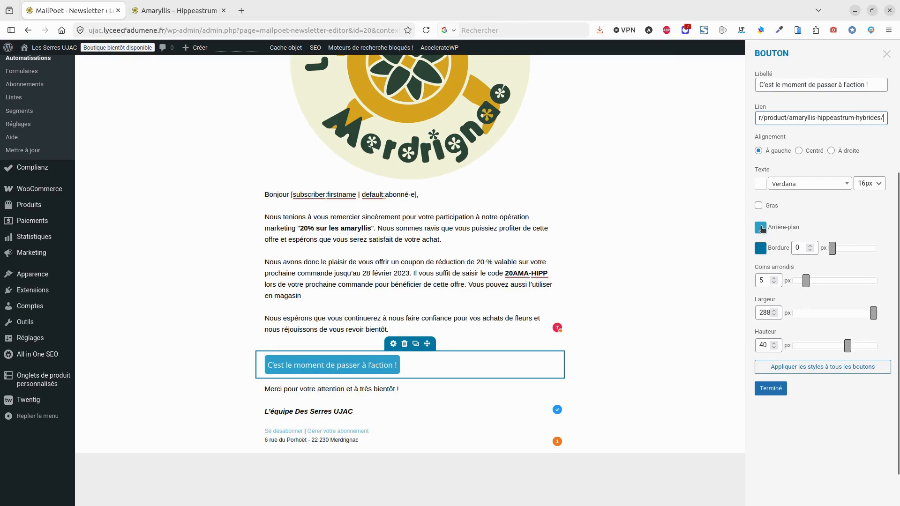
click(760, 228)
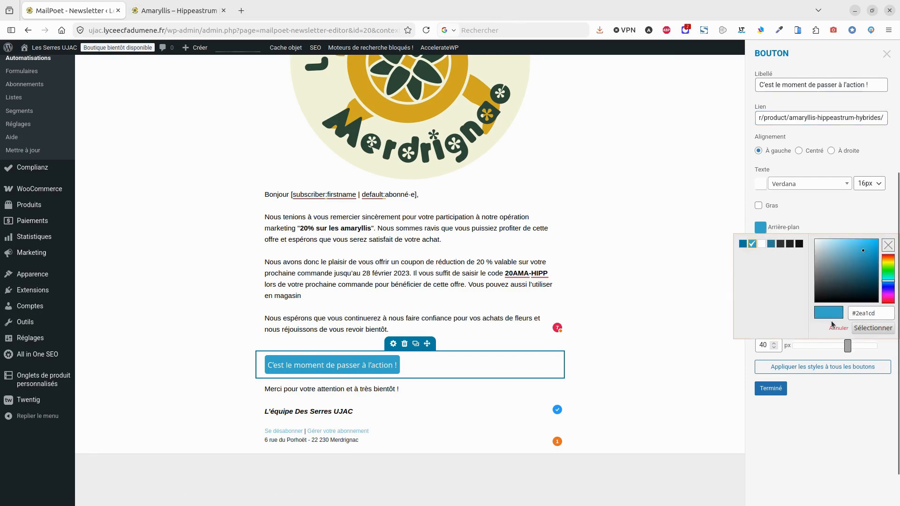
drag(855, 313, 883, 319)
key(ctrl+v)
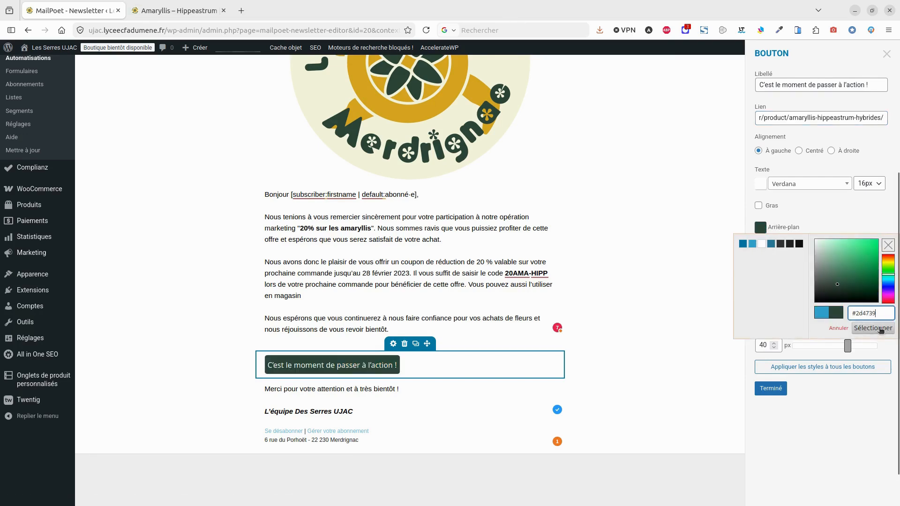
click(880, 329)
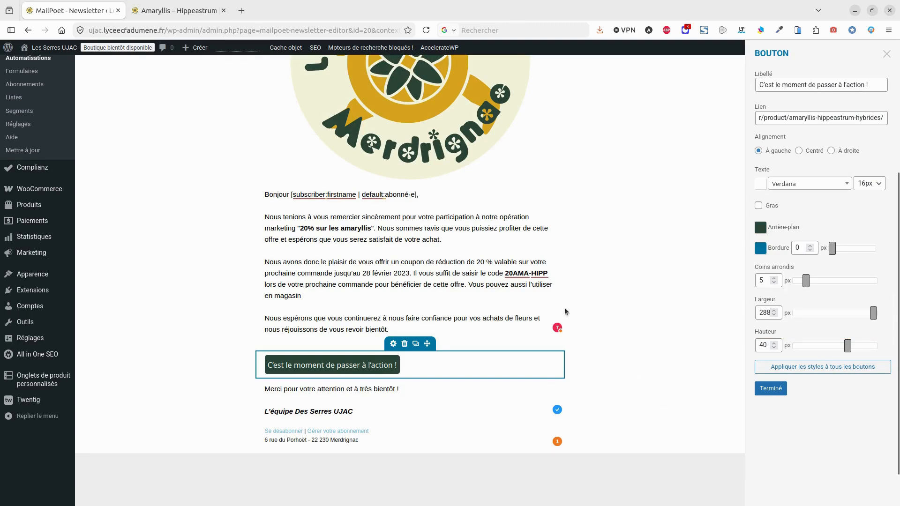
- Look through the fonts available for the call-to-action button's text
scroll(449, 290, up, 3)
click(828, 185)
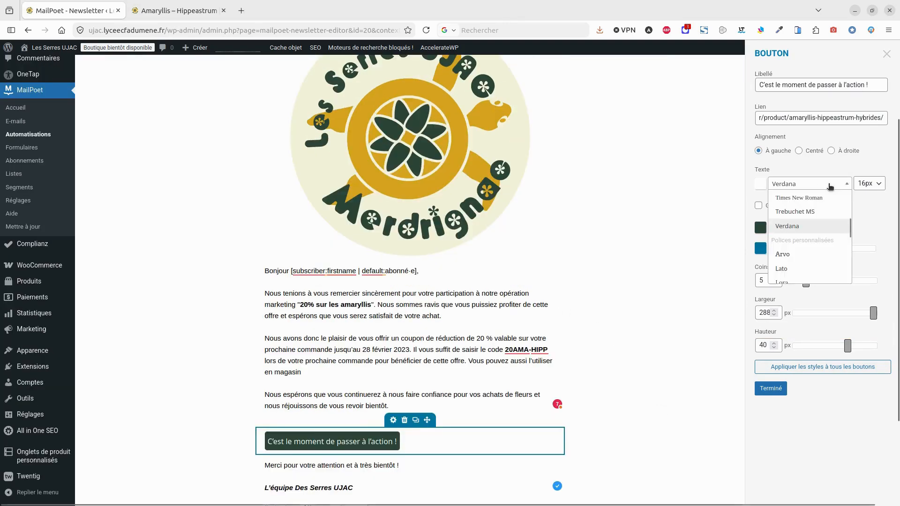
scroll(815, 258, down, 5)
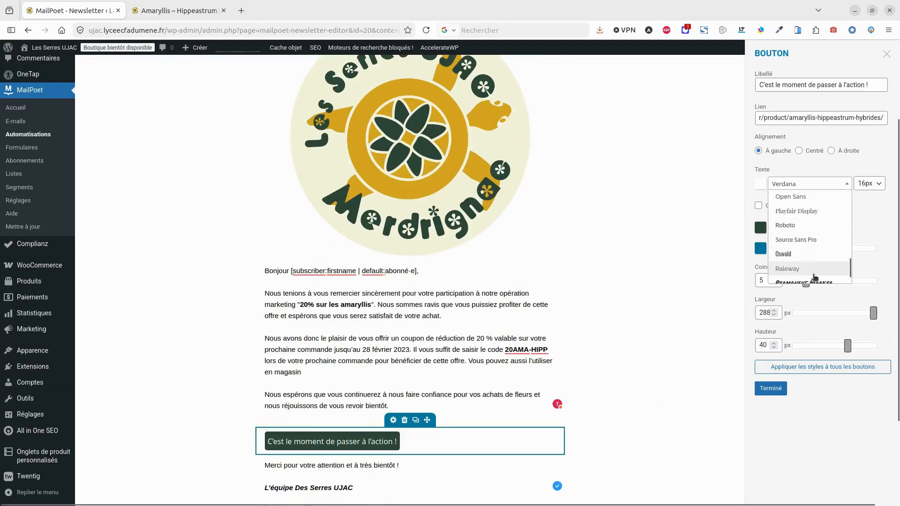
scroll(814, 277, down, 2)
scroll(811, 260, up, 8)
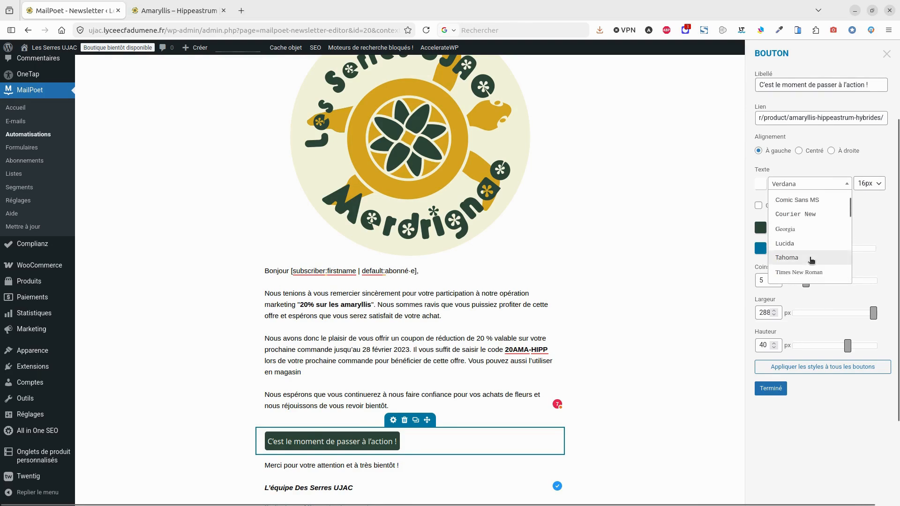
scroll(811, 261, up, 1)
scroll(812, 264, down, 3)
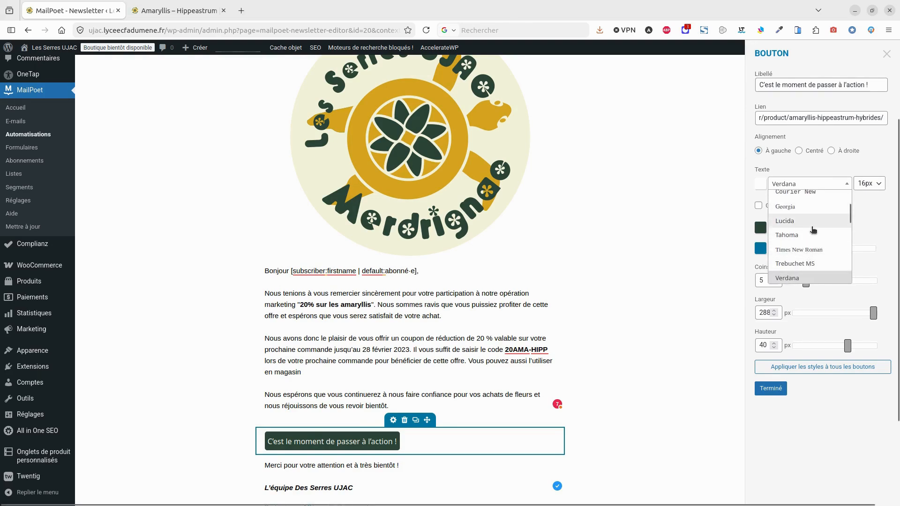
scroll(812, 225, up, 3)
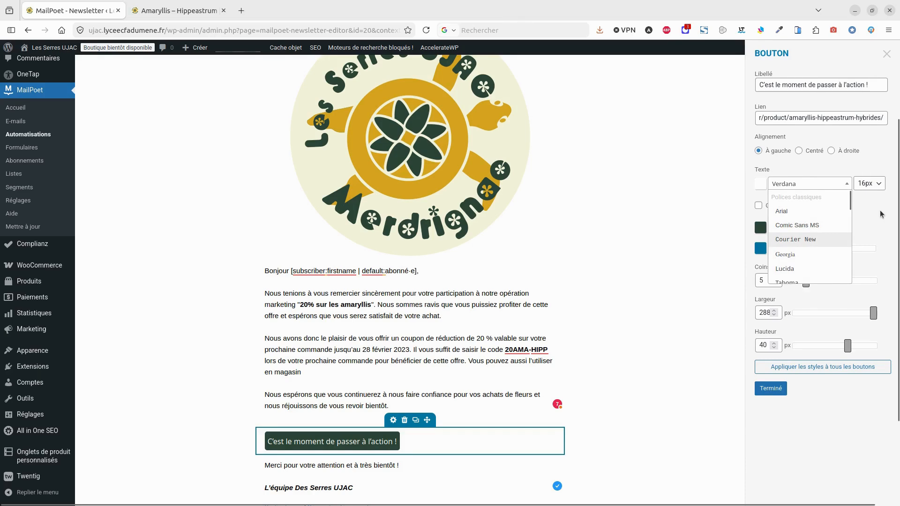
- Shrink the logo image at the head of the e-mail to a width of 394 px
click(512, 213)
click(497, 200)
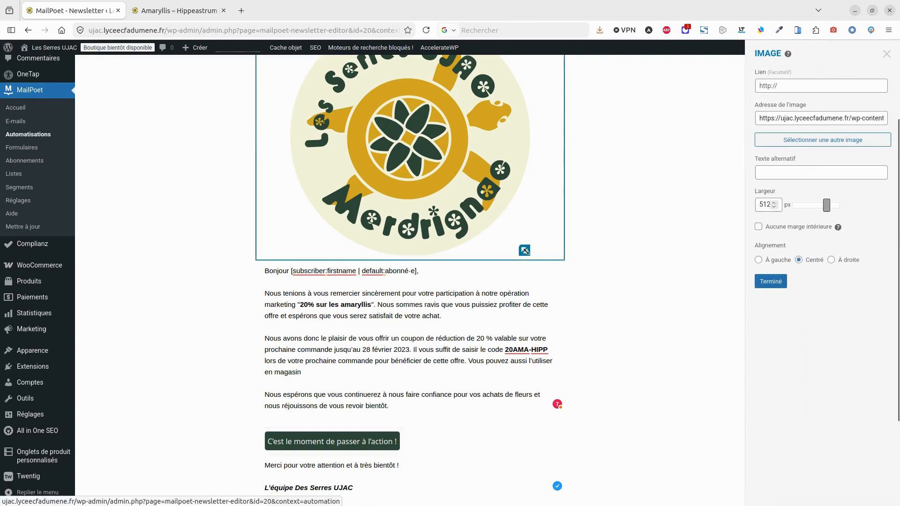
drag(525, 250, 496, 195)
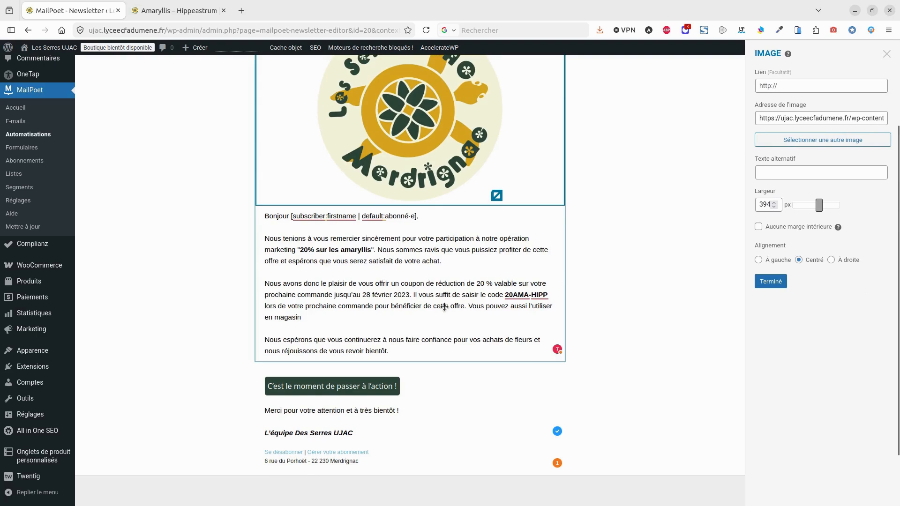
click(403, 366)
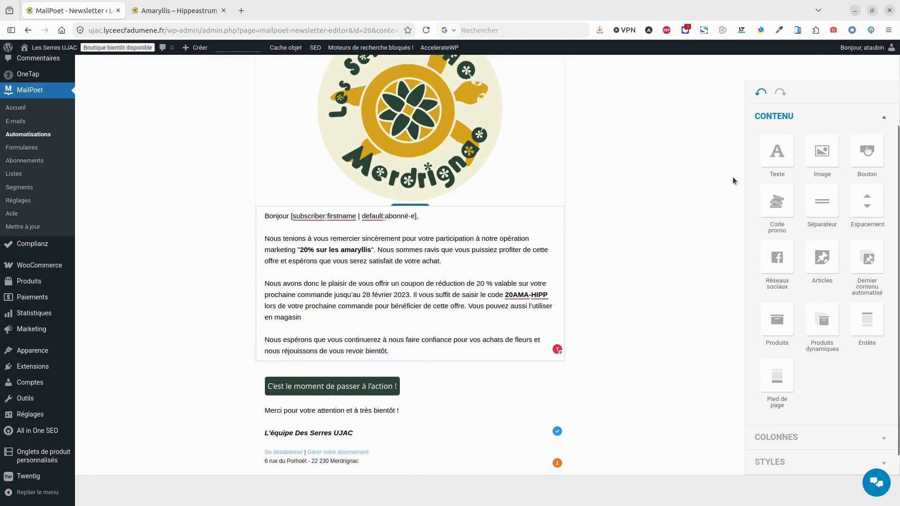
- Insert an image block between the last paragraph and the call-to-action button, uploading and selecting the 20AMA-HIPP voucher picture for it
click(487, 295)
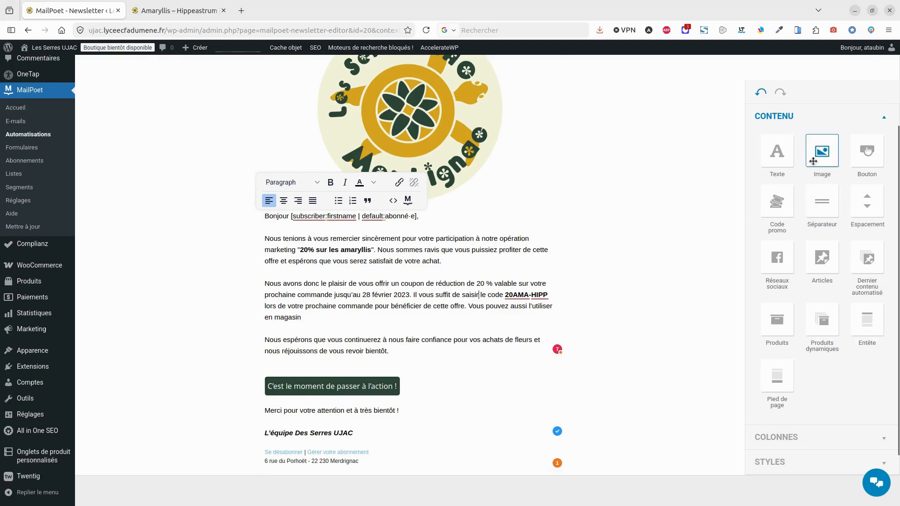
drag(817, 155, 443, 359)
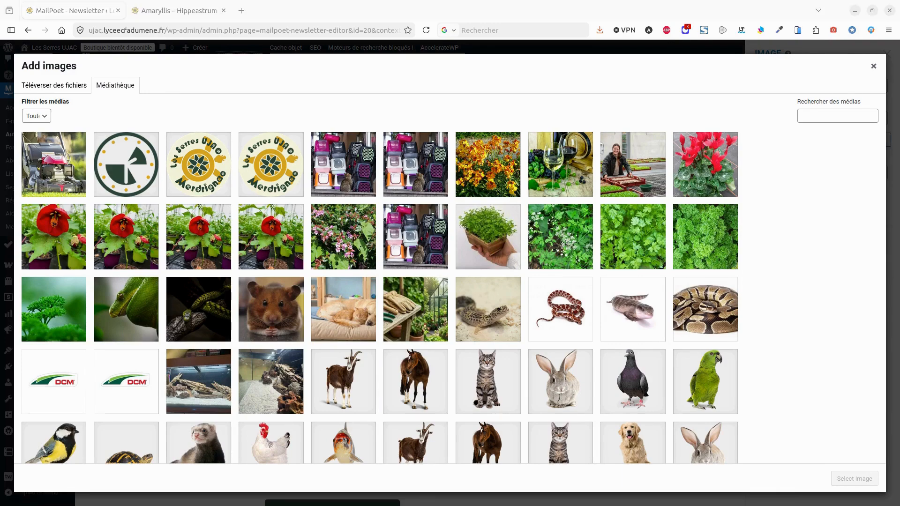
drag(6, 240, 282, 251)
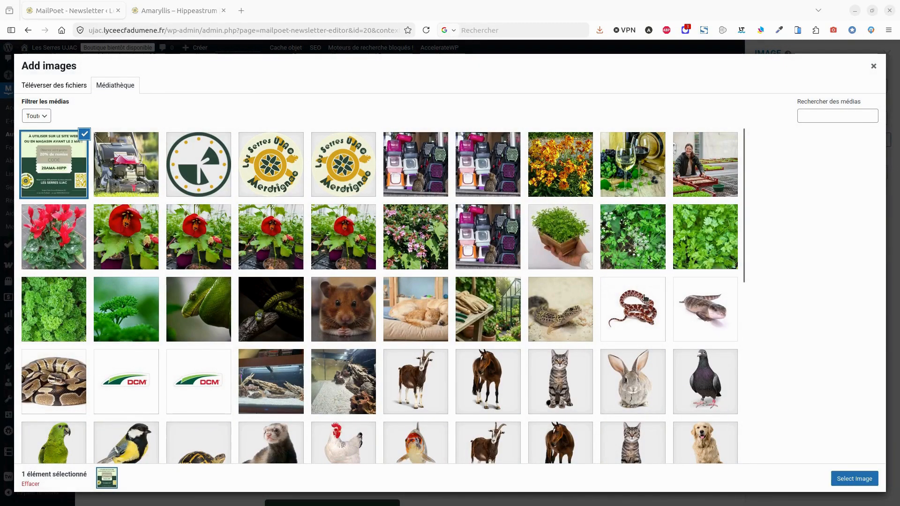
click(866, 483)
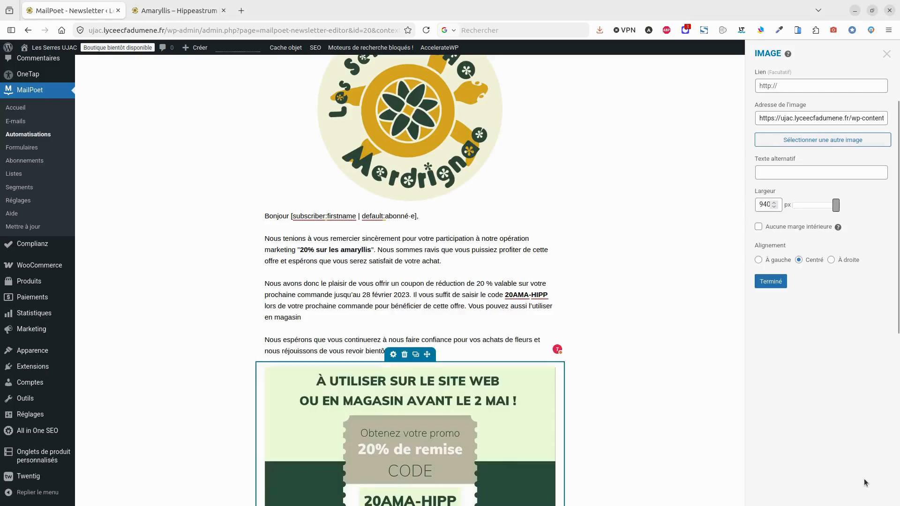
click(597, 289)
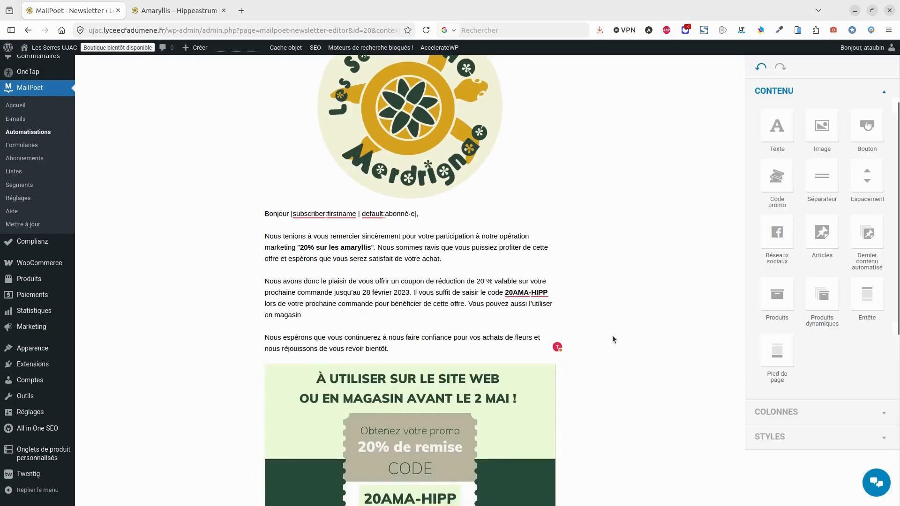
- Review the whole e-mail layout, then save the e-mail and continue back to the automation
scroll(612, 335, down, 4)
scroll(626, 349, down, 3)
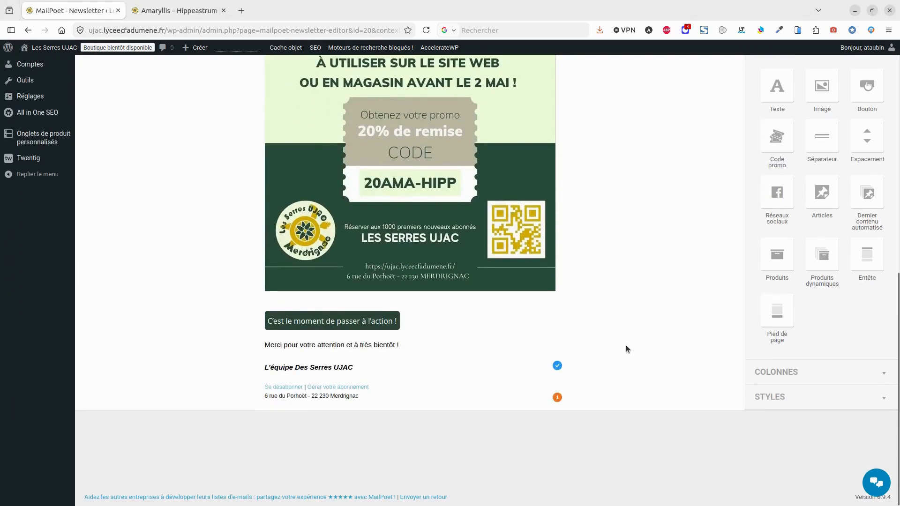
scroll(626, 345, up, 5)
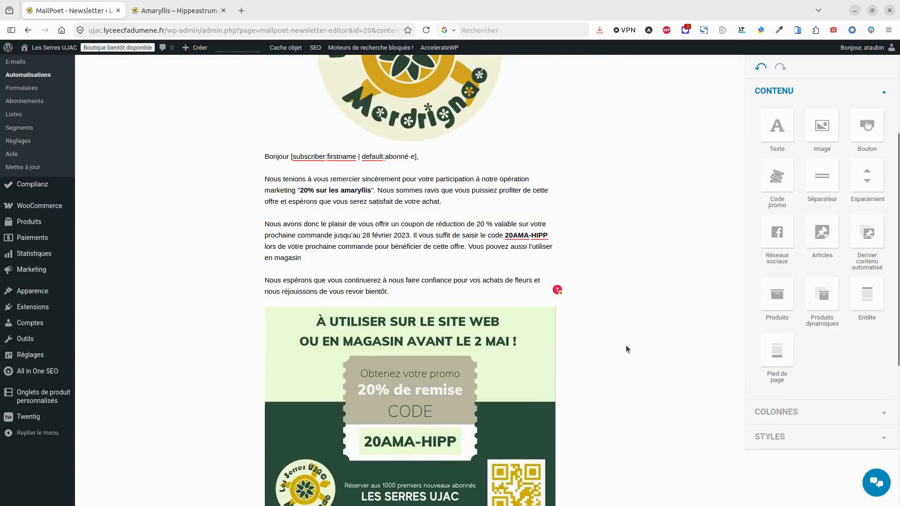
scroll(626, 348, up, 3)
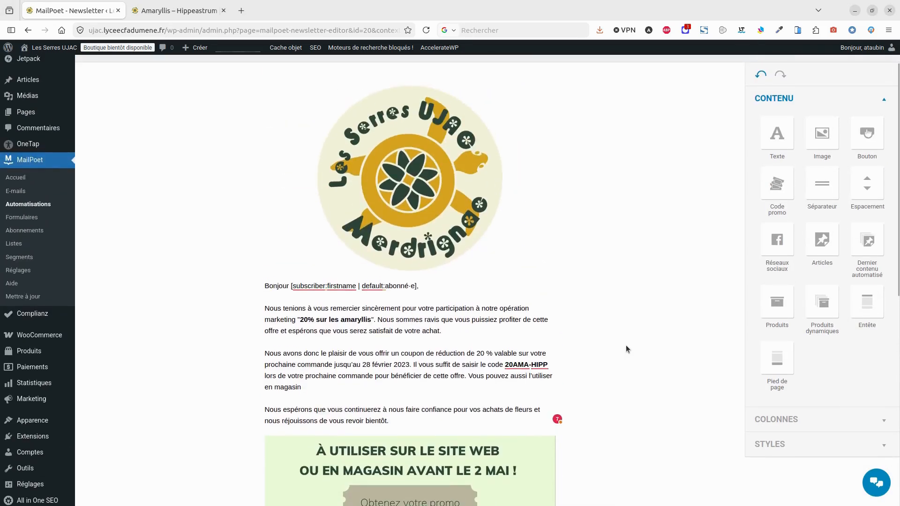
scroll(626, 349, down, 5)
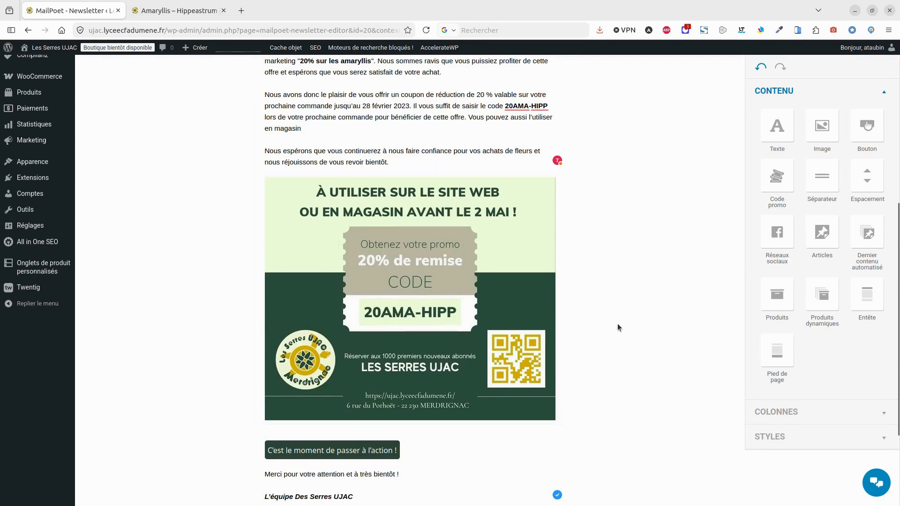
scroll(613, 321, up, 6)
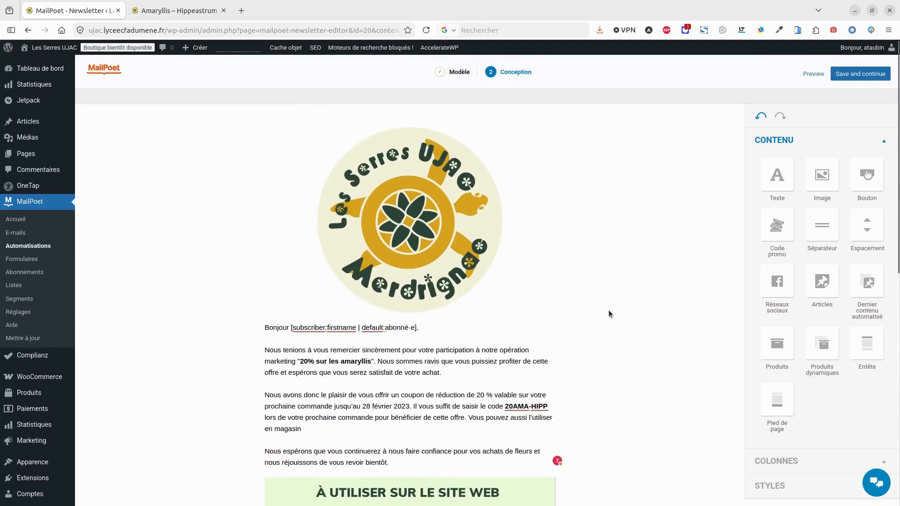
click(855, 78)
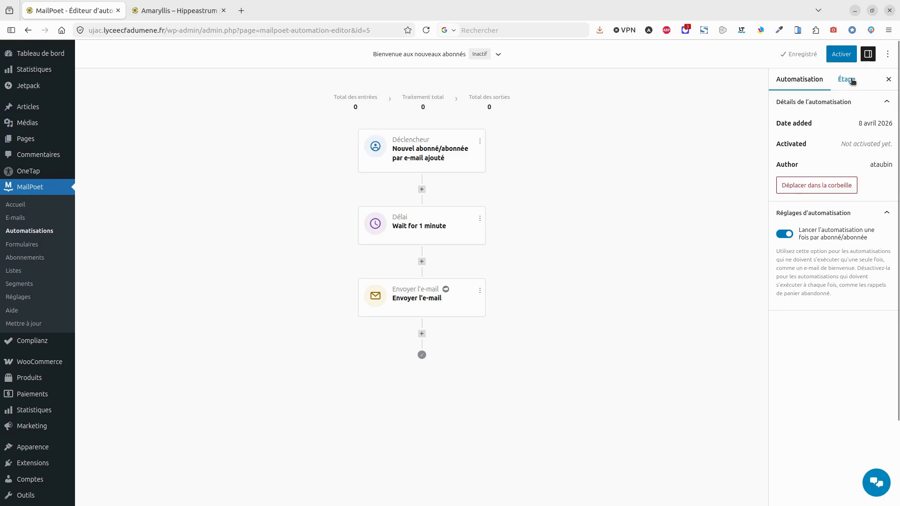
- Check the settings of the automation's trigger, delay and send-e-mail steps
click(852, 82)
click(435, 160)
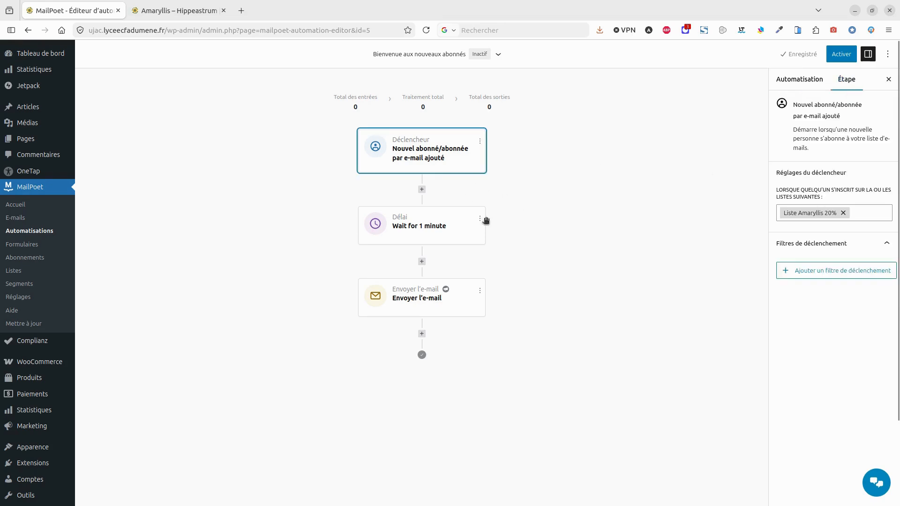
click(465, 222)
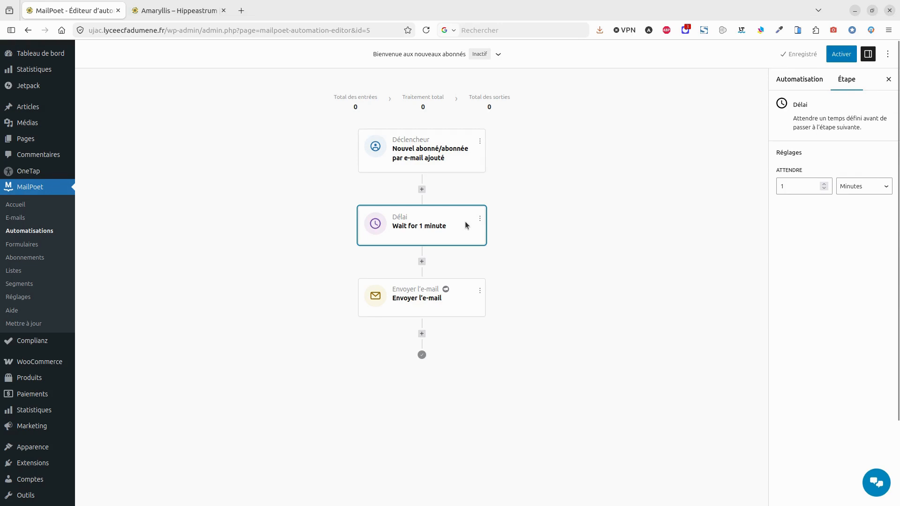
click(452, 315)
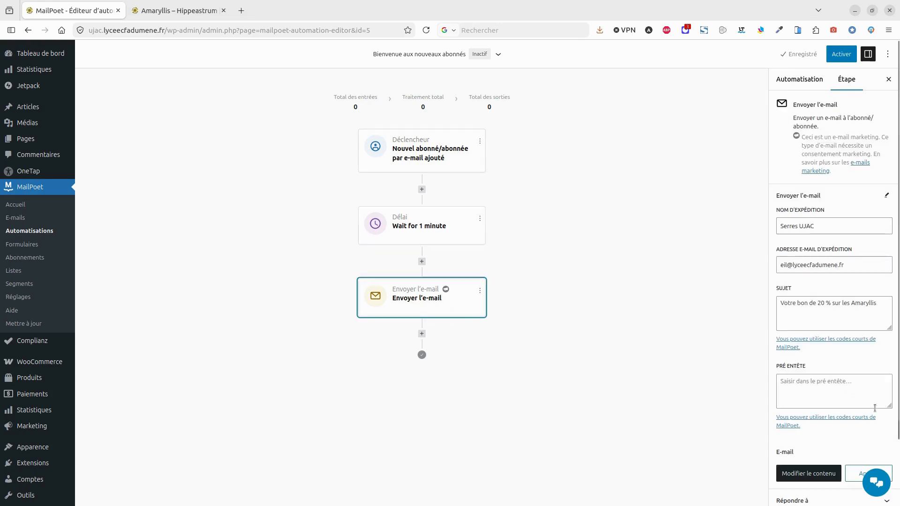
- Preview the voucher e-mail in the browser, test its call-to-action button's link, and return to the automation editor
scroll(871, 451, down, 2)
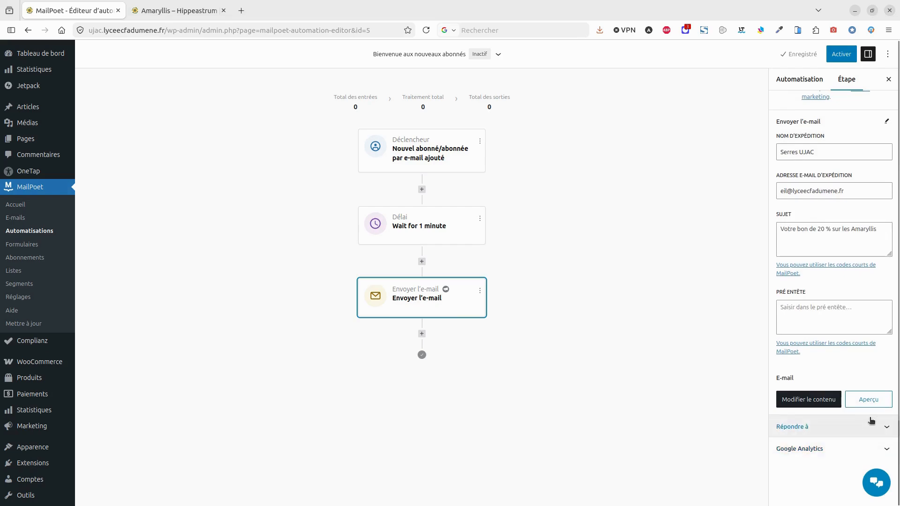
click(869, 400)
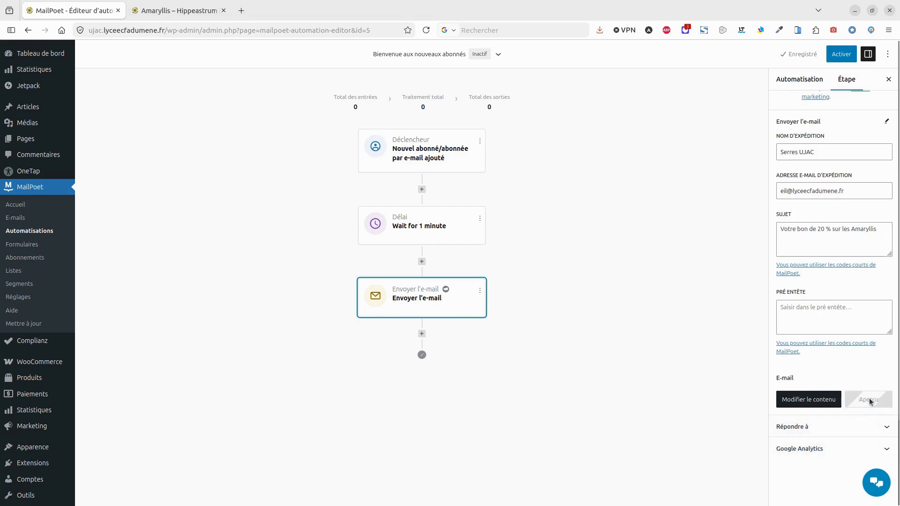
scroll(667, 242, down, 6)
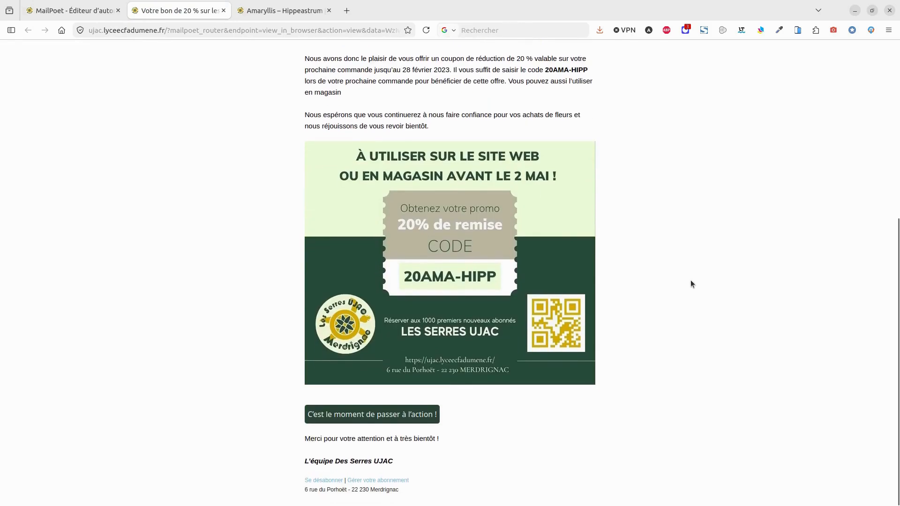
scroll(691, 282, up, 6)
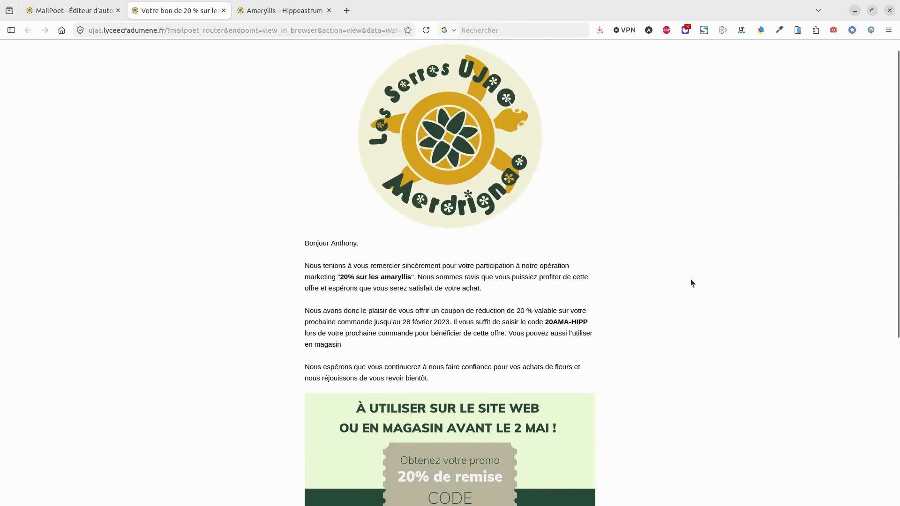
scroll(395, 385, down, 1)
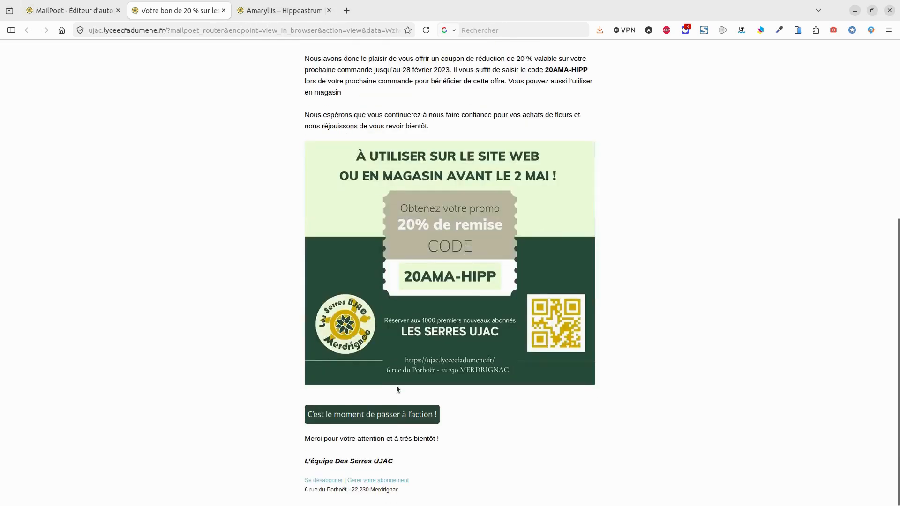
click(392, 417)
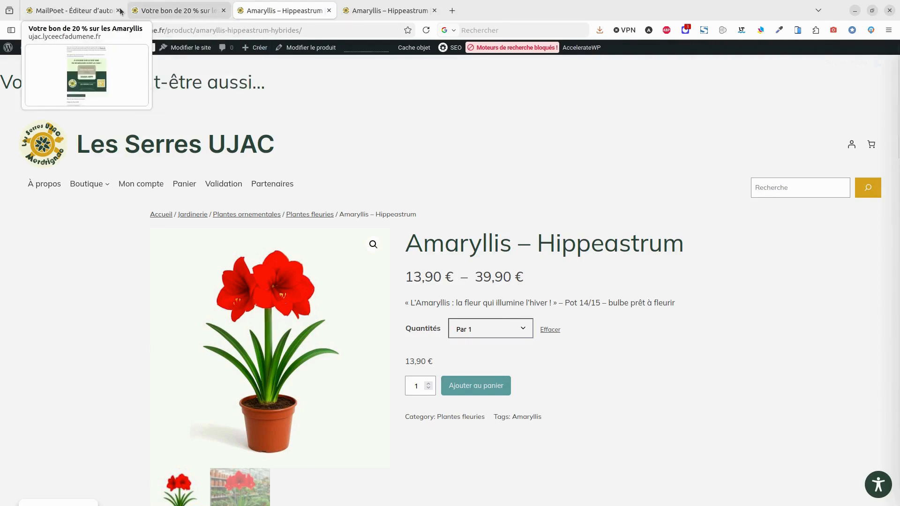
click(89, 10)
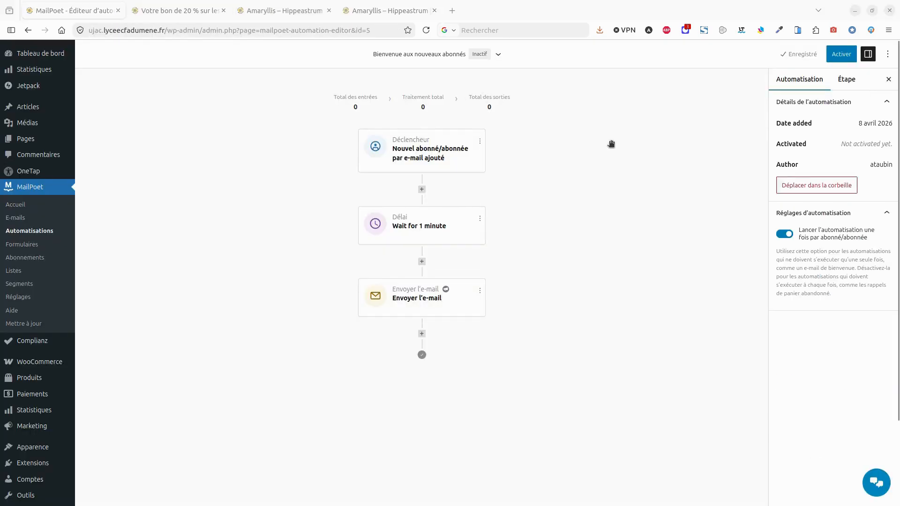
- Rename the automation as "Bienvenue amaryllis 20%"
click(497, 54)
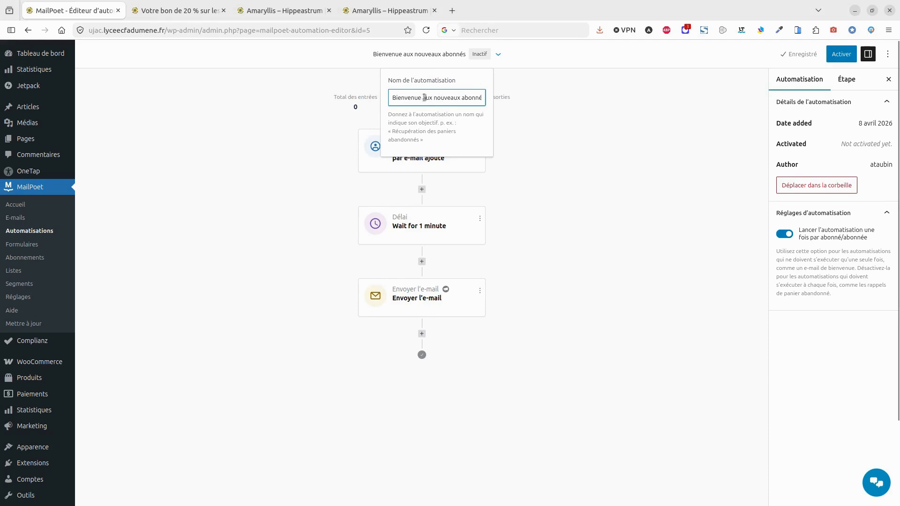
drag(424, 97, 502, 89)
key(BackSpace)
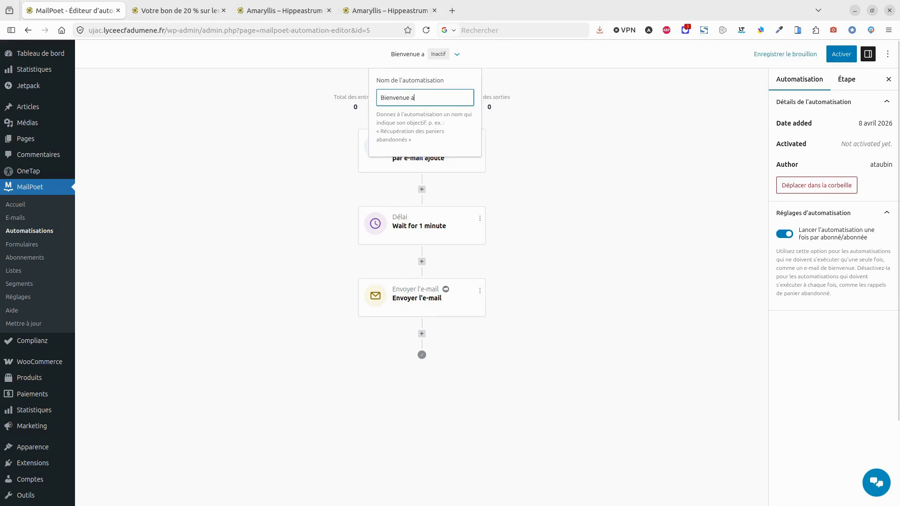
text(mary)
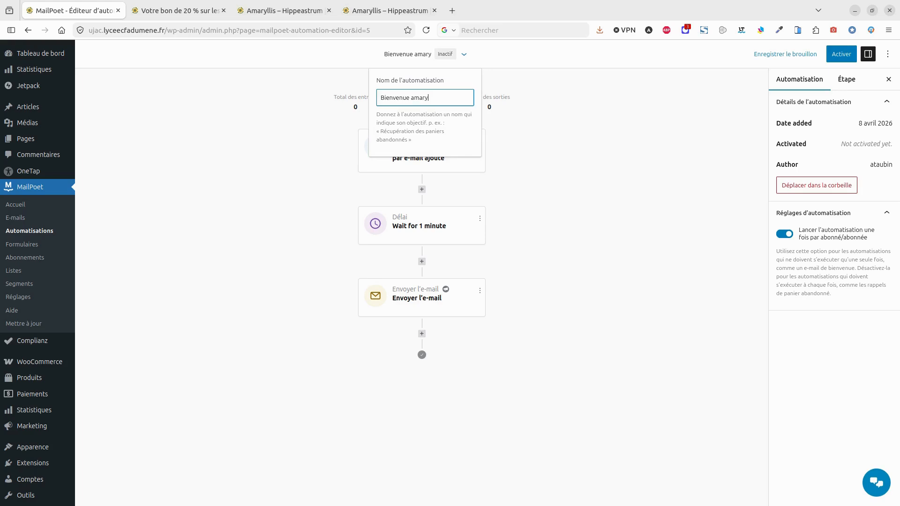
text(llis 20)
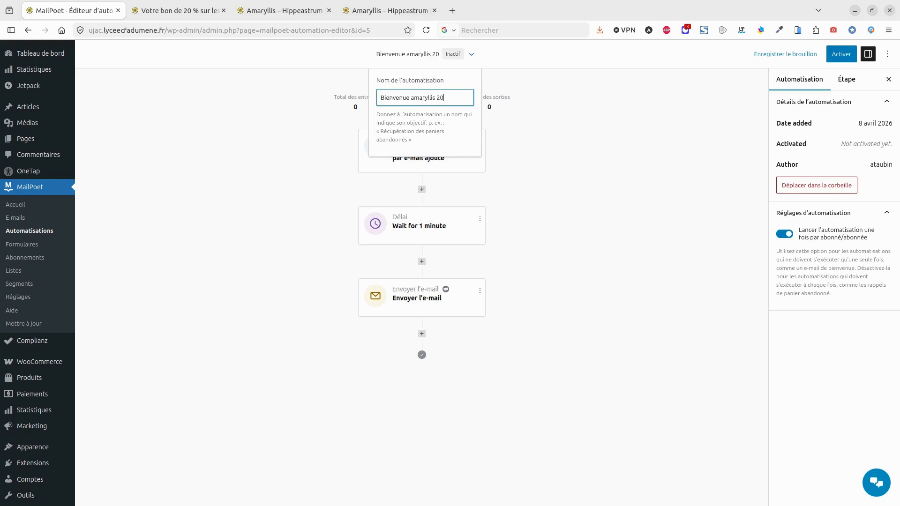
text(%)
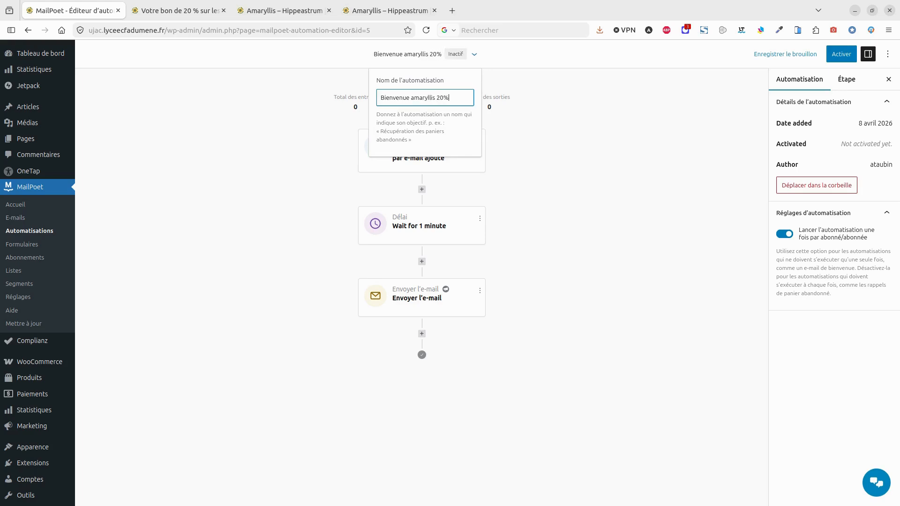
click(693, 114)
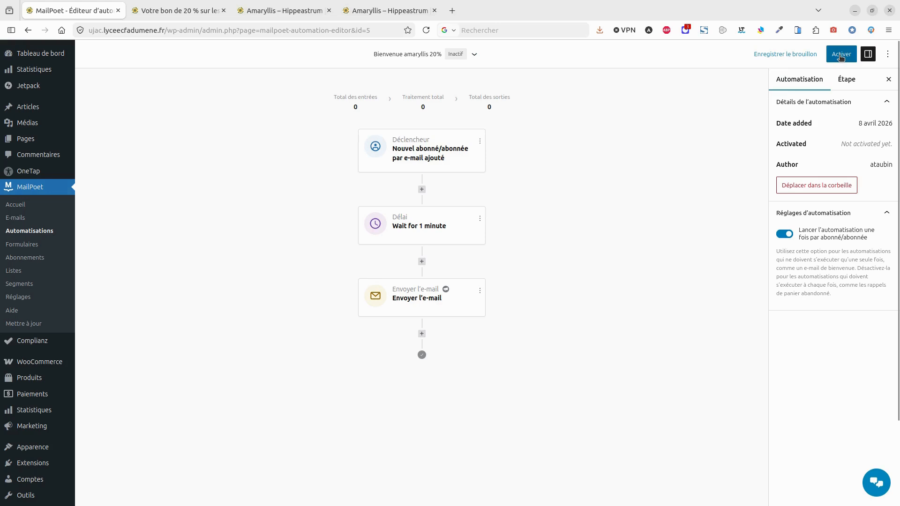
- Activate the automation, confirming the activation, and open the list of all automations
click(841, 55)
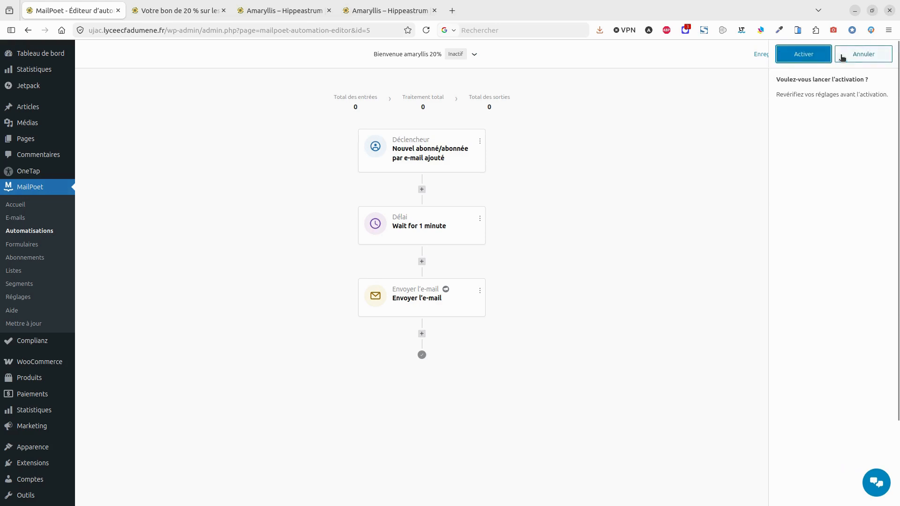
click(816, 56)
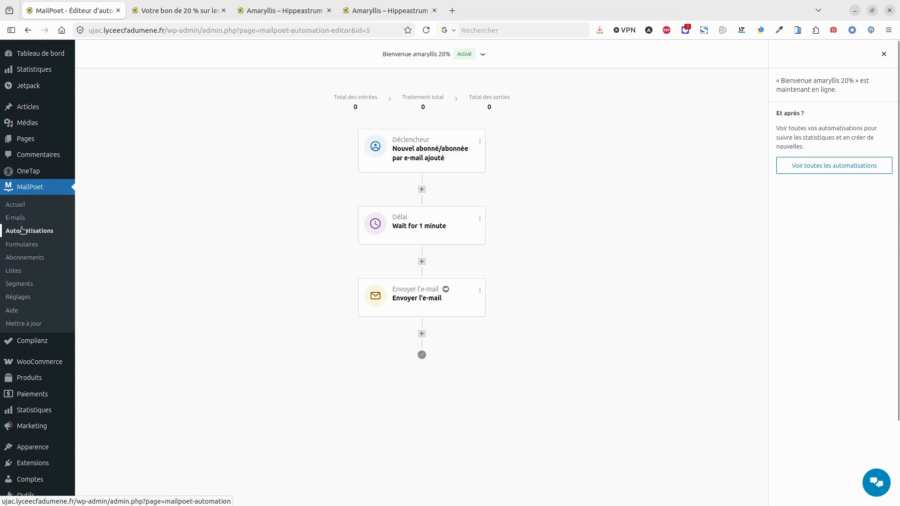
click(23, 232)
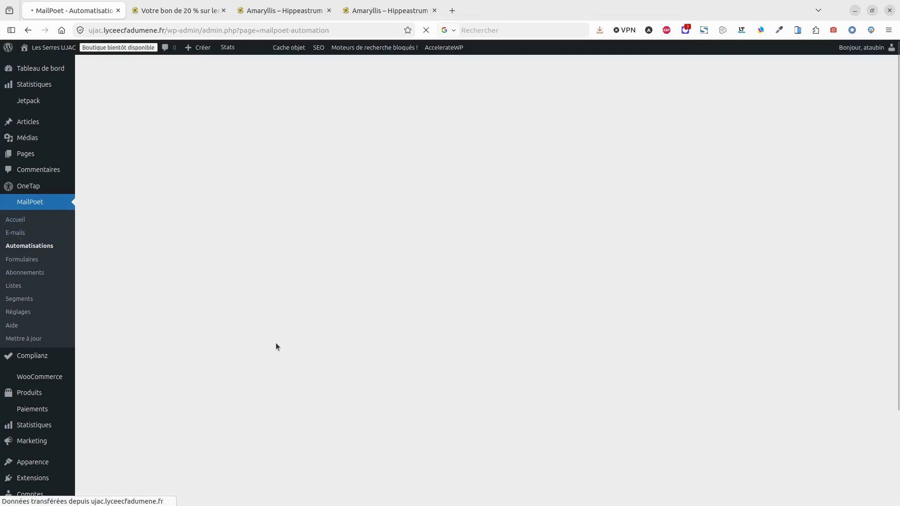